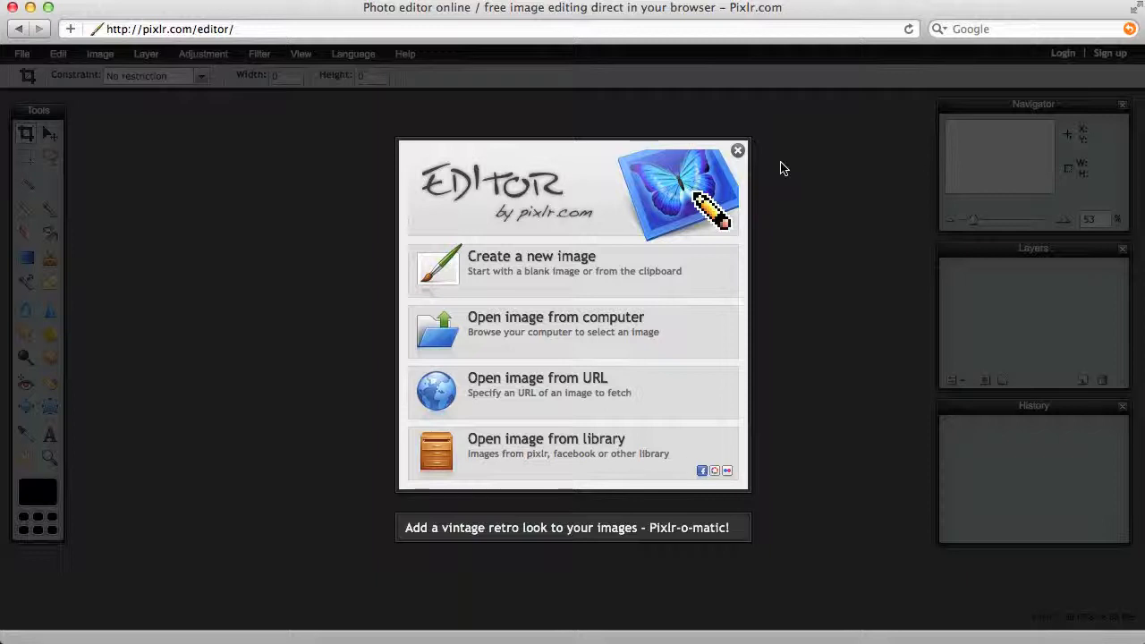
Step: Create a new blank, non-transparent image 1280 px wide and 720 px high
{"action": "left_click", "coordinate": [571, 267]}
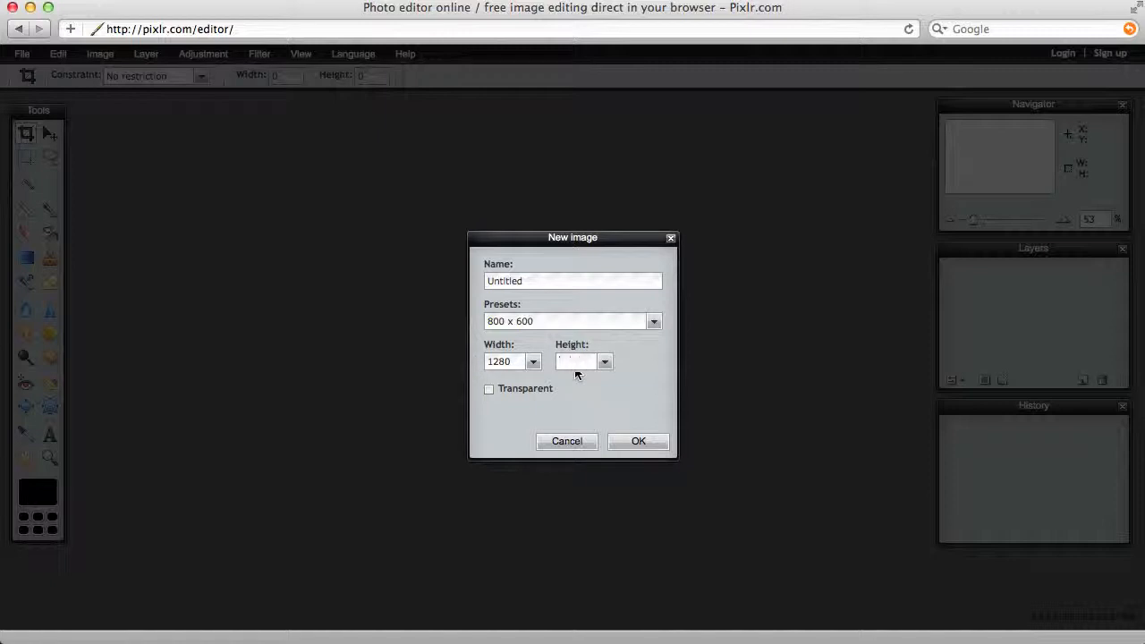
{"action": "left_click", "coordinate": [644, 443]}
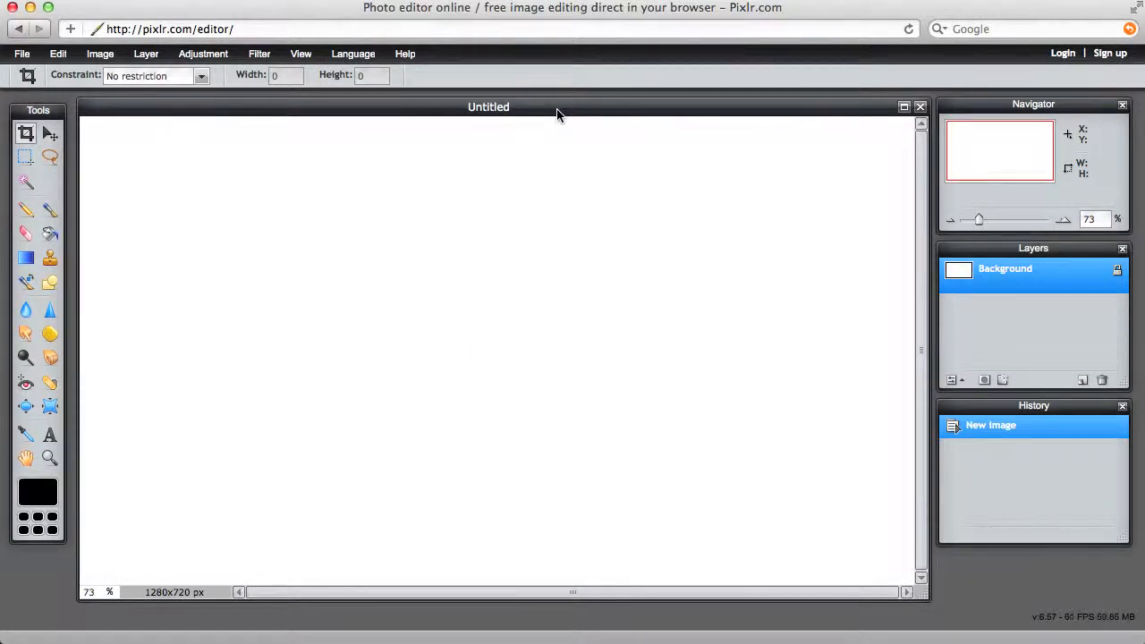
Step: Save the image to the Desktop as olit522_layers in the PXD (Layered Pixlr image) format
{"action": "left_click", "coordinate": [21, 54]}
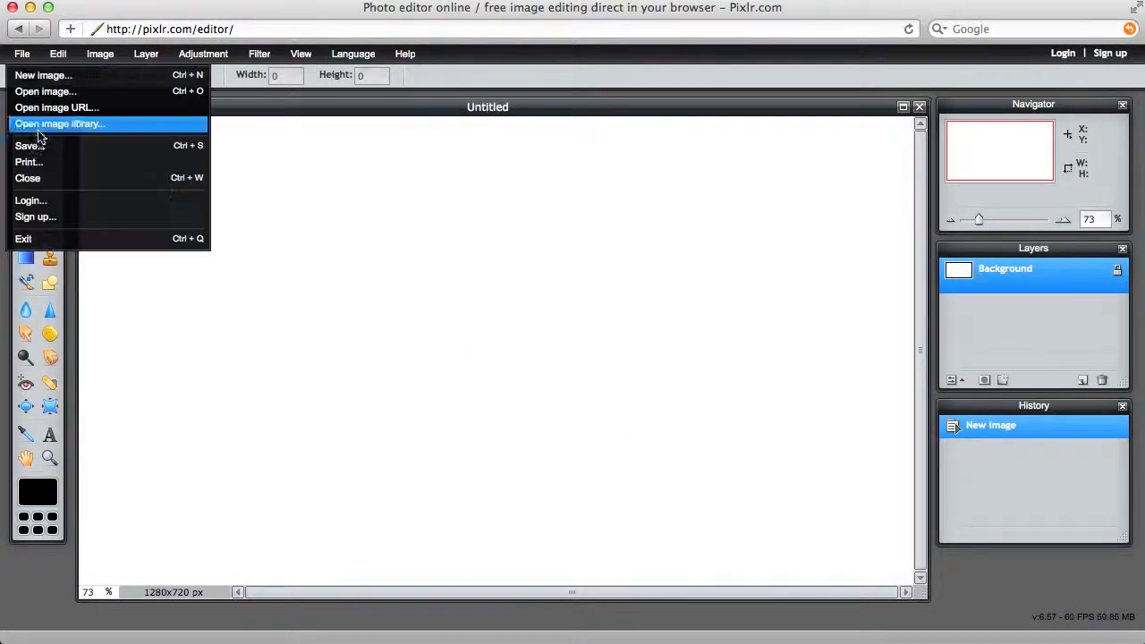
{"action": "left_click", "coordinate": [36, 147]}
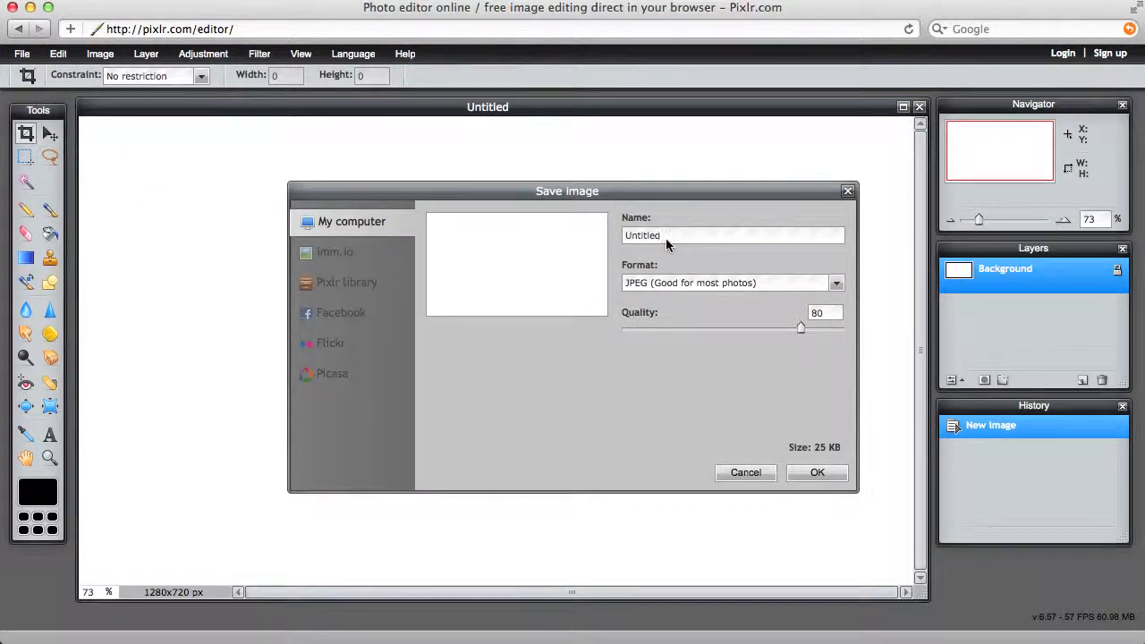
{"action": "double_click", "coordinate": [635, 235]}
{"action": "type", "text": "layers"}
{"action": "key", "text": "Home"}
{"action": "type", "text": "olit522"}
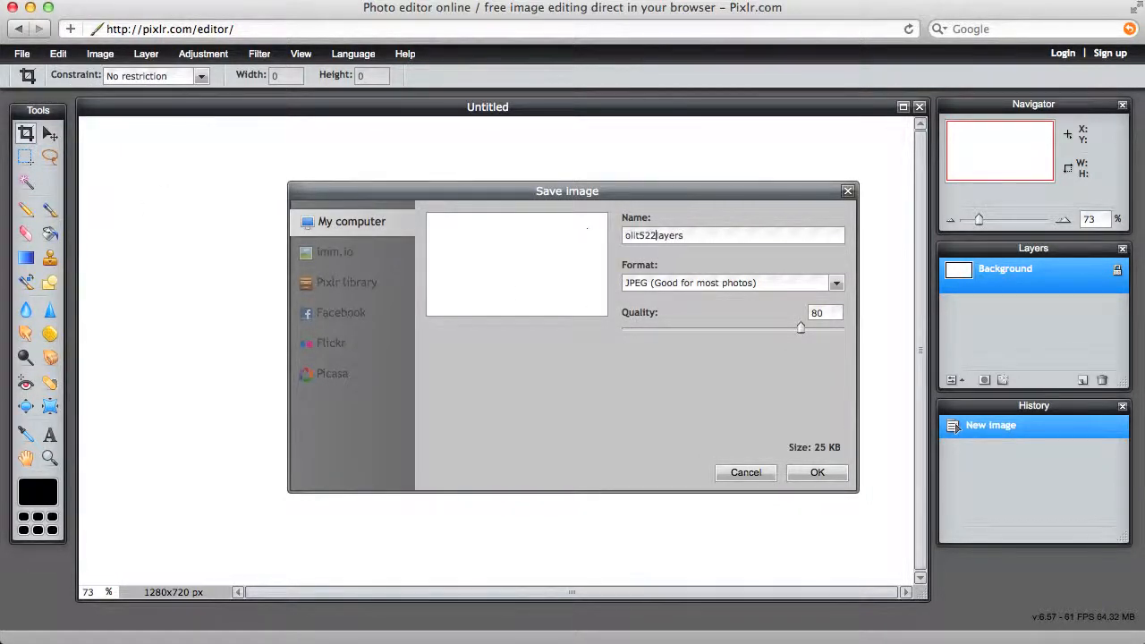
{"action": "left_click", "coordinate": [834, 284]}
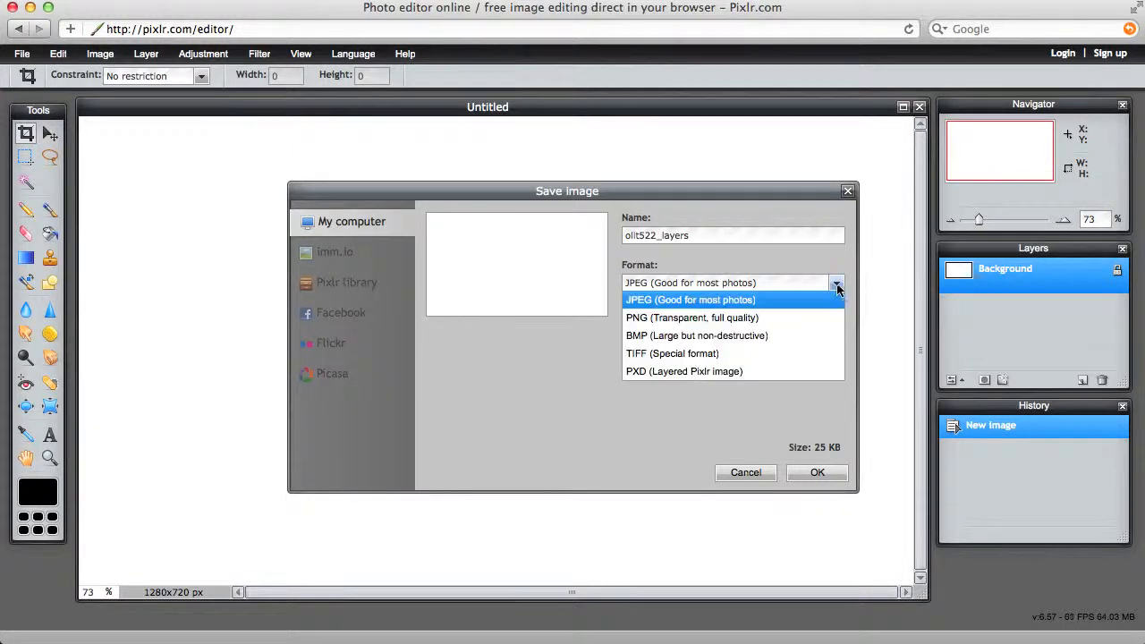
{"action": "left_click", "coordinate": [720, 373]}
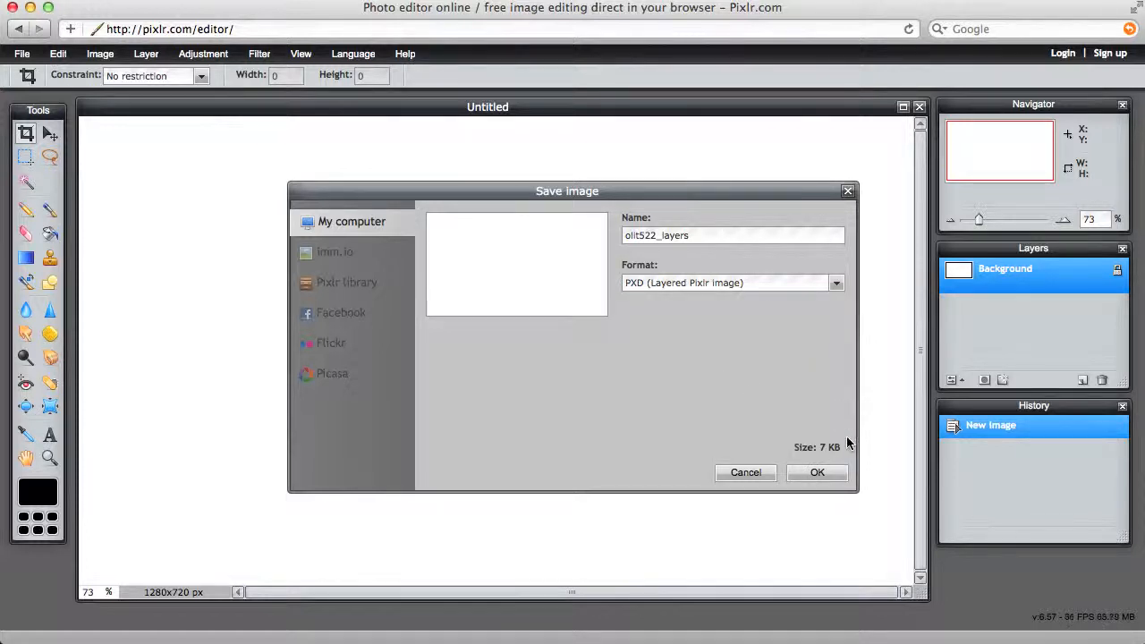
{"action": "left_click", "coordinate": [824, 478]}
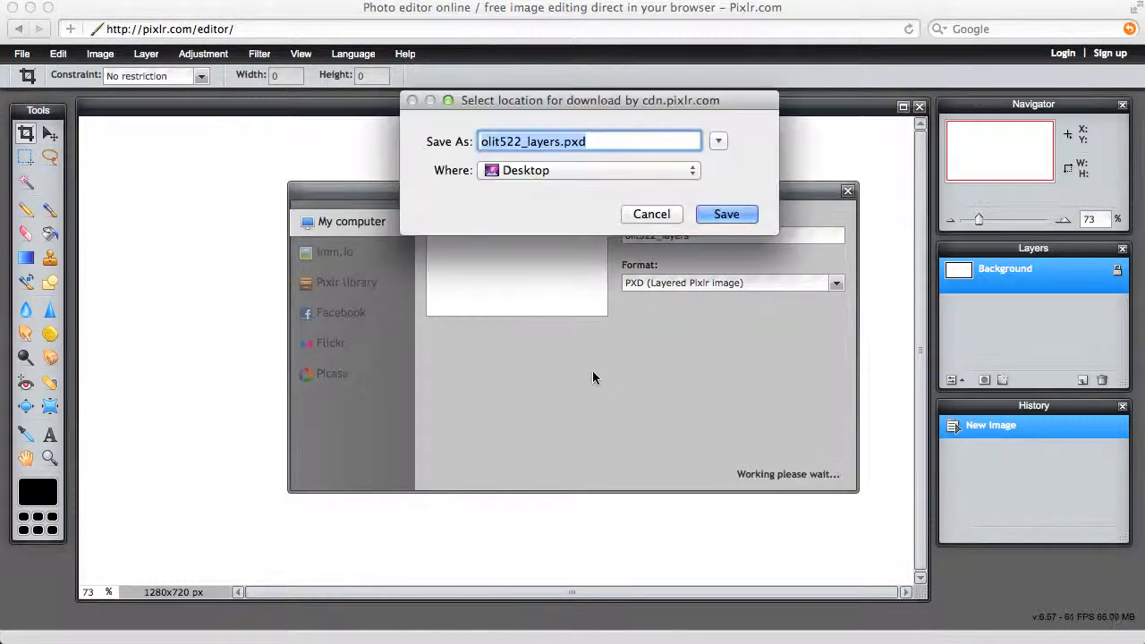
{"action": "left_click", "coordinate": [727, 215]}
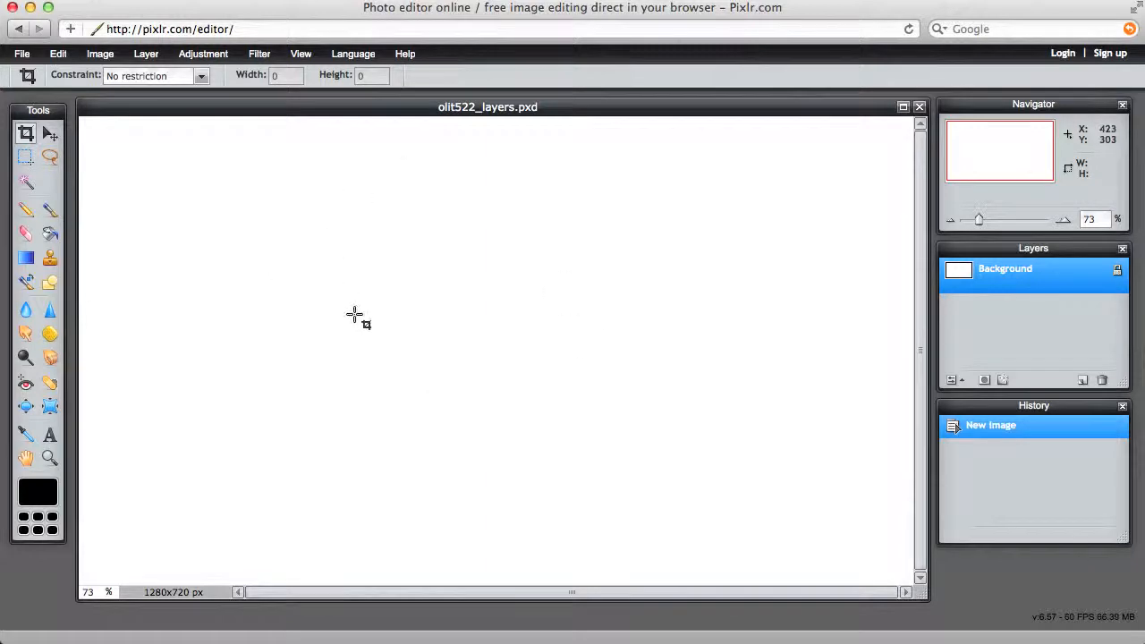
Step: Open skinner_522_640x360.jpg and skinner_522_original.jpg together from the Desktop
{"action": "left_click", "coordinate": [22, 55]}
{"action": "left_click", "coordinate": [43, 91]}
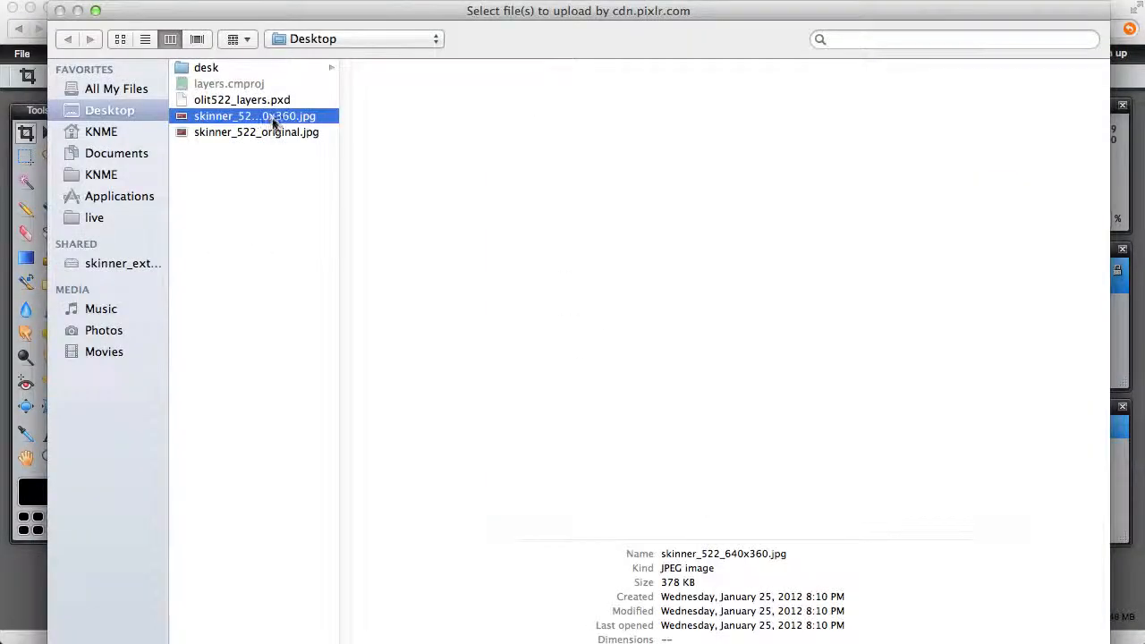
{"action": "left_click", "coordinate": [277, 132], "text": "shift"}
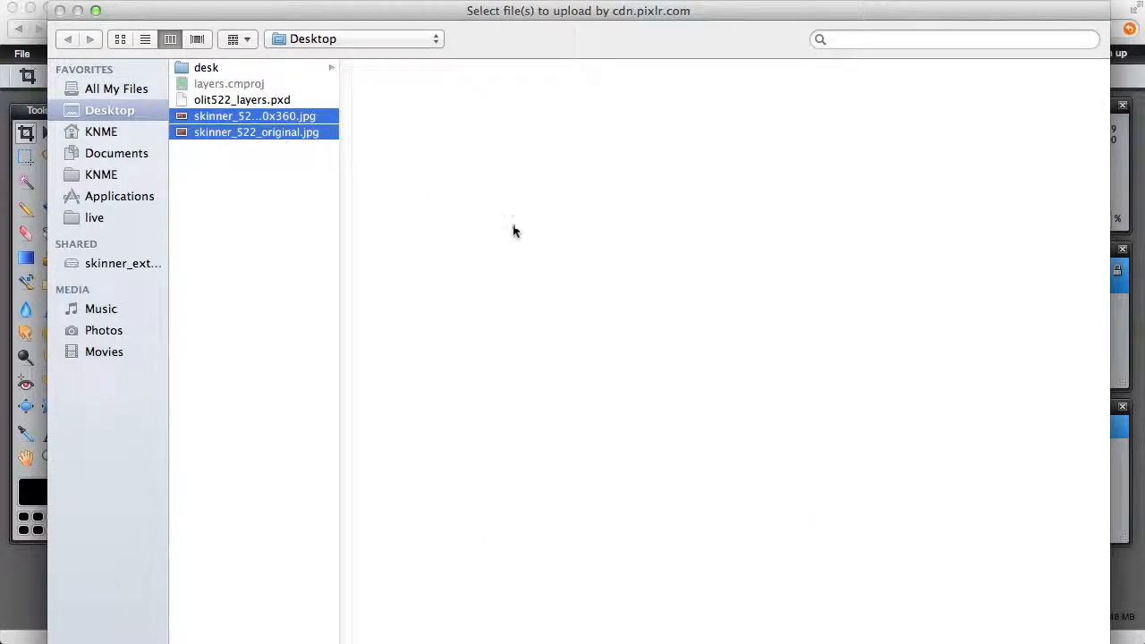
{"action": "key", "text": "Return"}
Step: Offset the skinner_522_original.jpg and skinner_522_640x360.jpg windows from each other so both can be reached
{"action": "left_click_drag", "start_coordinate": [298, 153], "coordinate": [432, 159]}
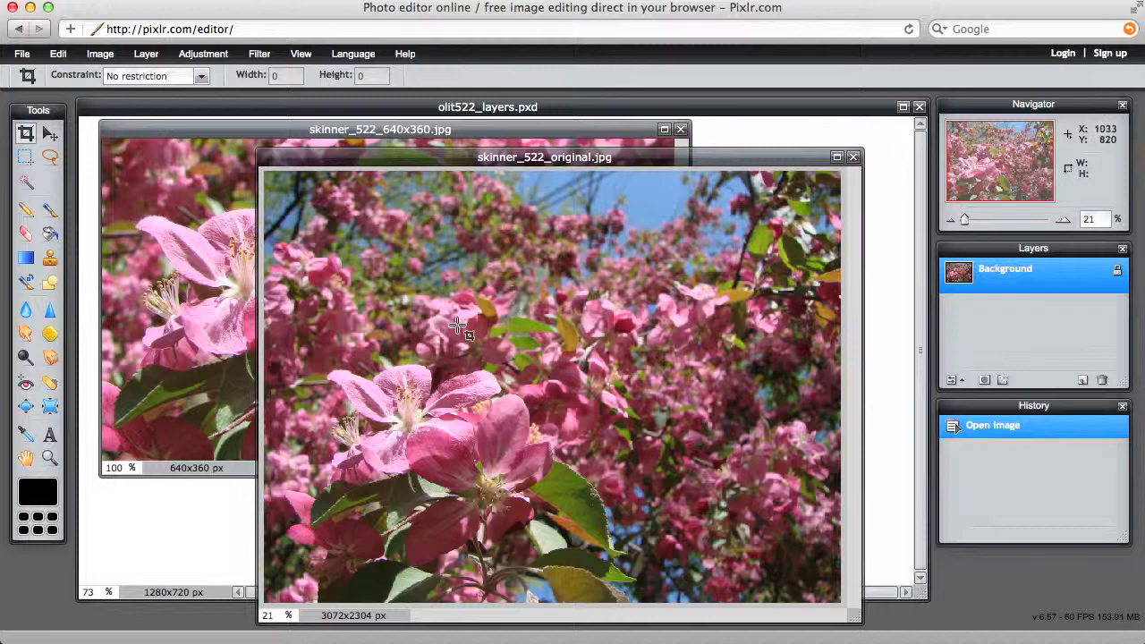
{"action": "left_click", "coordinate": [185, 190]}
{"action": "left_click_drag", "start_coordinate": [188, 128], "coordinate": [231, 150]}
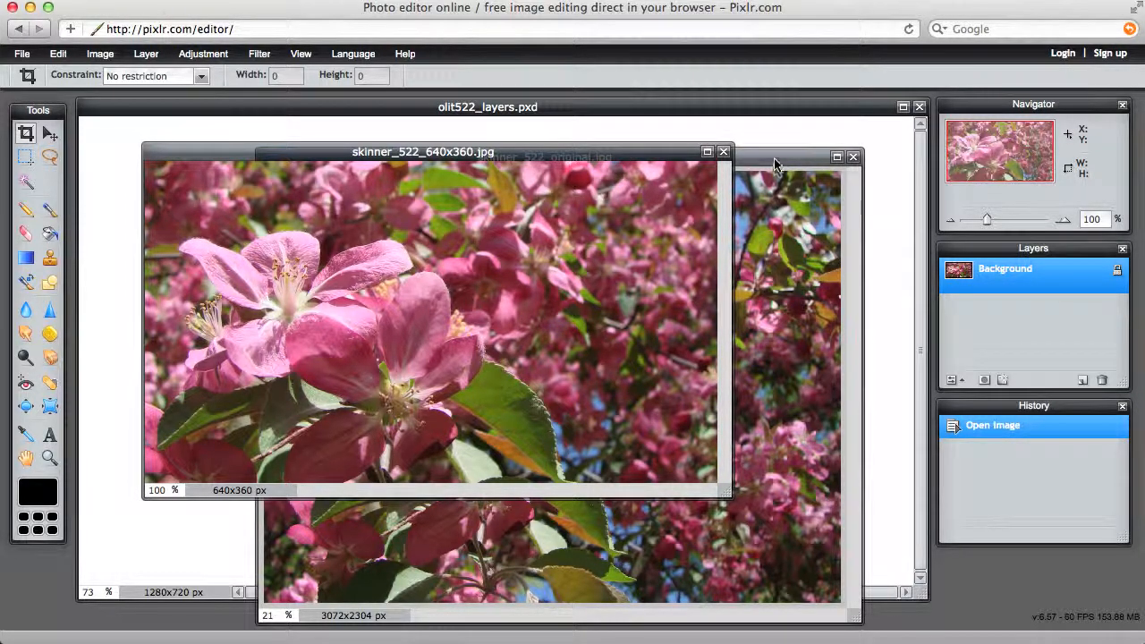
{"action": "left_click_drag", "start_coordinate": [774, 158], "coordinate": [792, 191]}
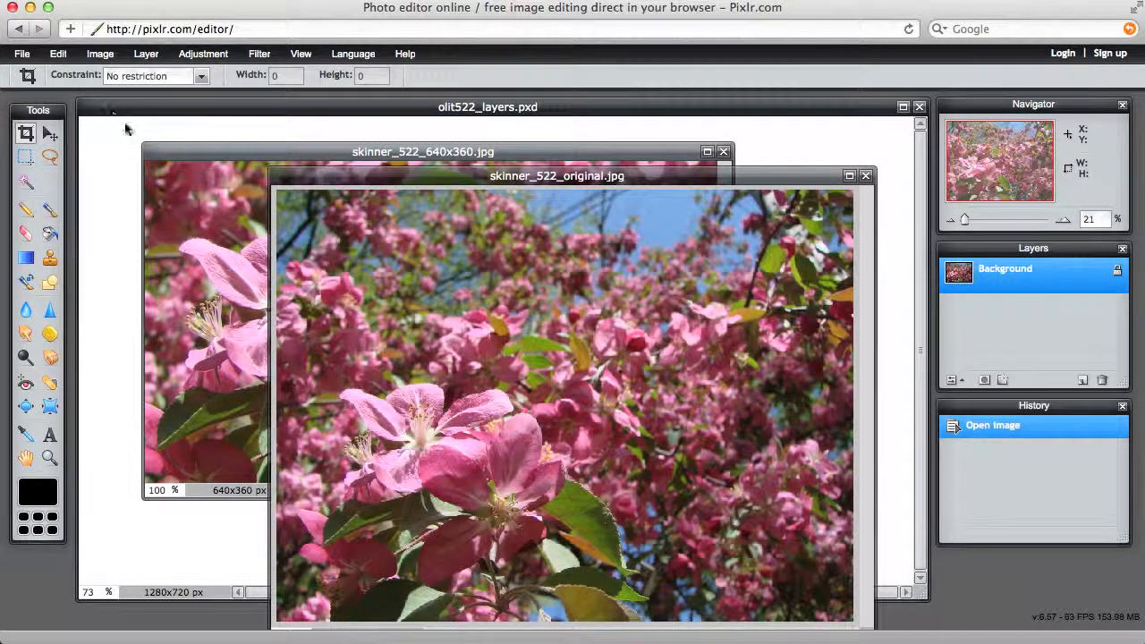
{"action": "left_click_drag", "start_coordinate": [313, 183], "coordinate": [299, 146]}
Step: Switch between the three open images, lowering the olit522_layers.pxd window and ending with skinner_522_original.jpg in front
{"action": "left_click", "coordinate": [171, 199]}
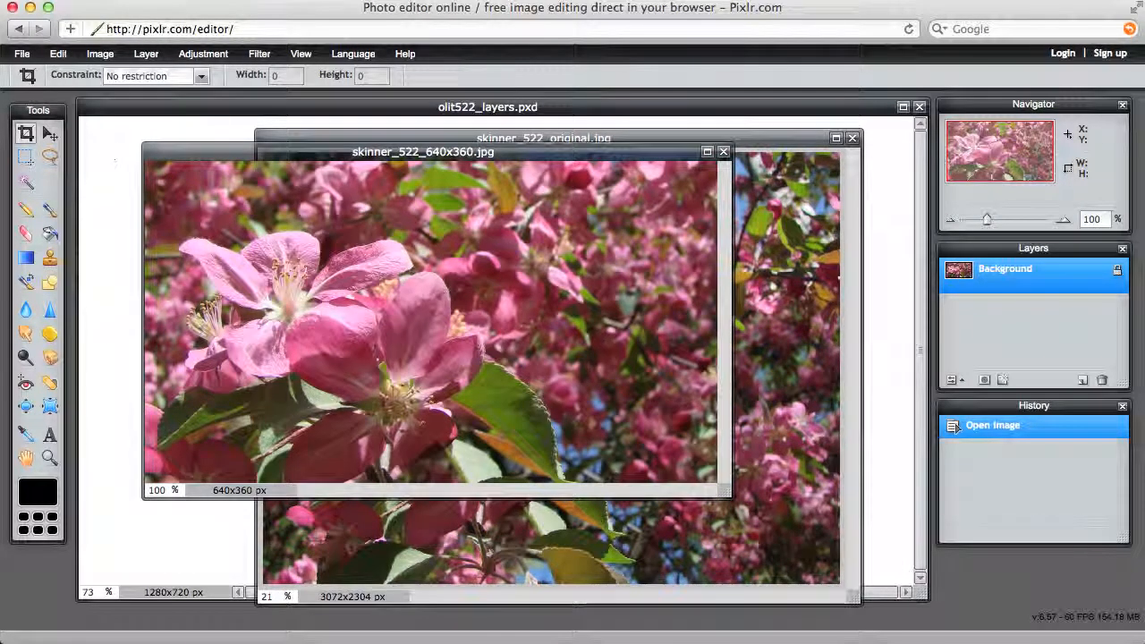
{"action": "left_click", "coordinate": [129, 178]}
{"action": "left_click_drag", "start_coordinate": [127, 109], "coordinate": [153, 195]}
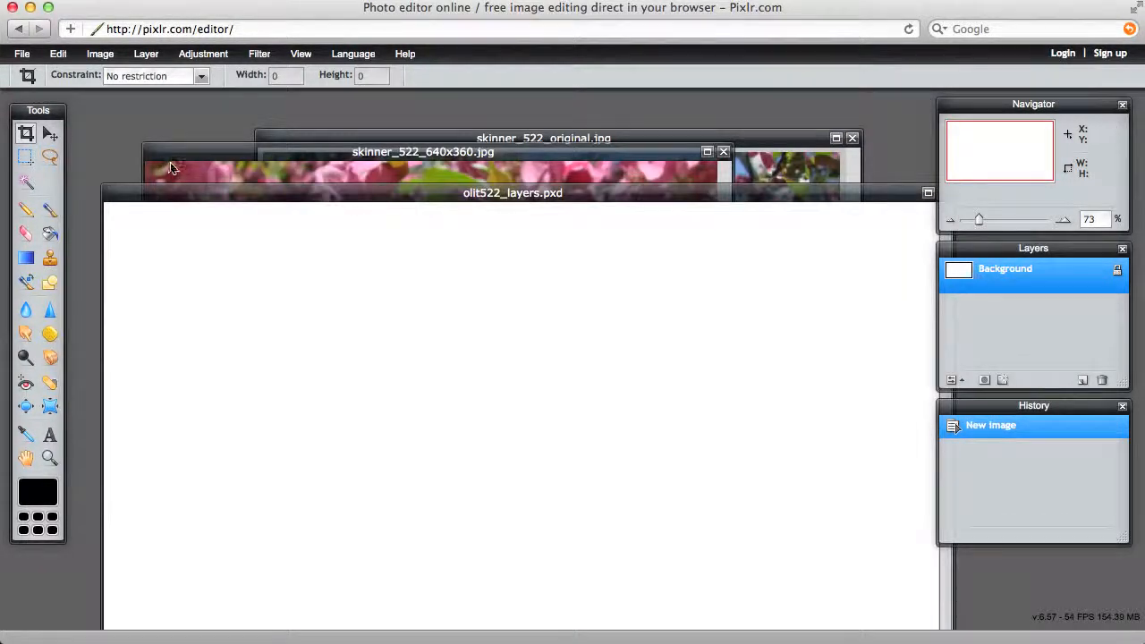
{"action": "left_click", "coordinate": [161, 162]}
{"action": "left_click", "coordinate": [298, 137]}
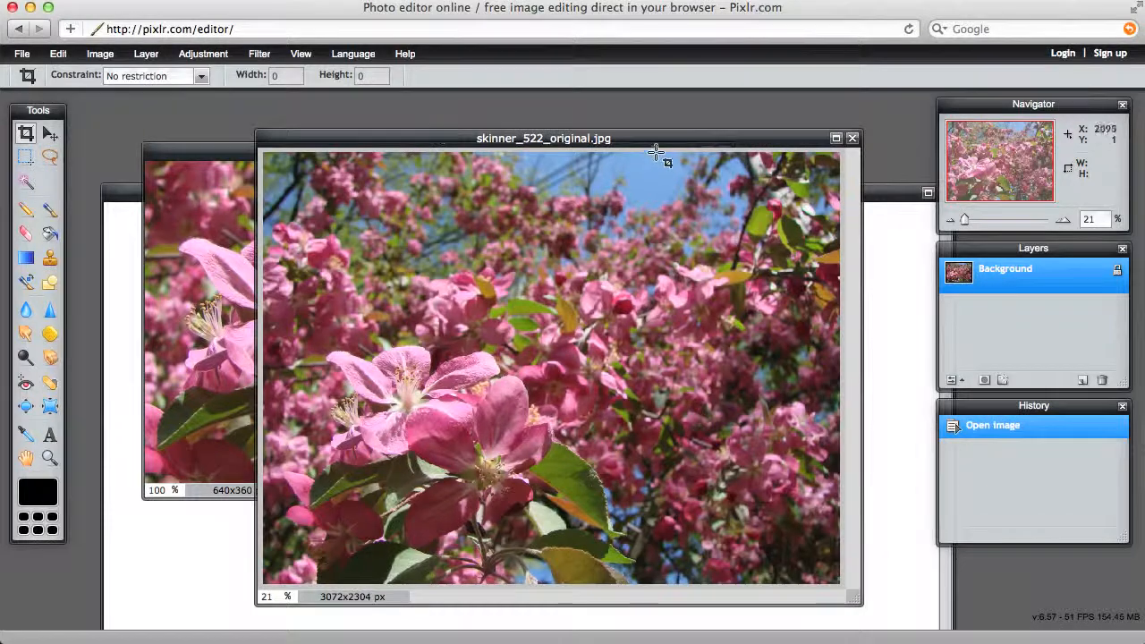
Step: Rearrange the image windows so skinner_522_original.jpg lies in front of olit522_layers.pxd with both title bars reachable
{"action": "left_click_drag", "start_coordinate": [670, 135], "coordinate": [723, 108]}
{"action": "left_click_drag", "start_coordinate": [248, 145], "coordinate": [363, 164]}
{"action": "left_click_drag", "start_coordinate": [185, 192], "coordinate": [167, 121]}
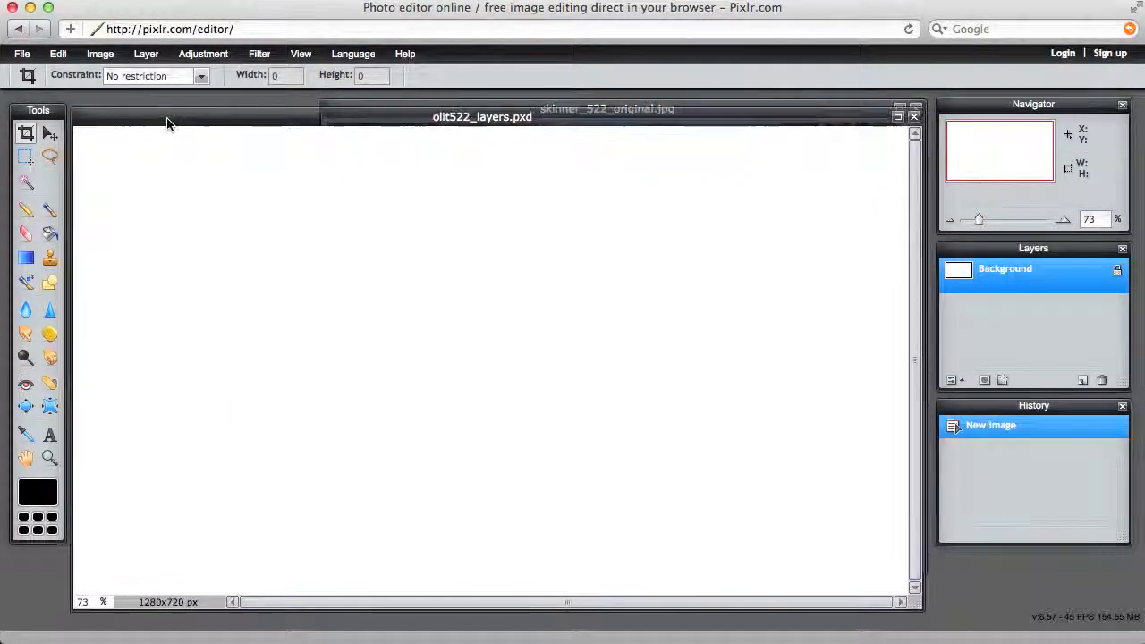
{"action": "left_click_drag", "start_coordinate": [401, 122], "coordinate": [402, 145]}
{"action": "left_click", "coordinate": [416, 114]}
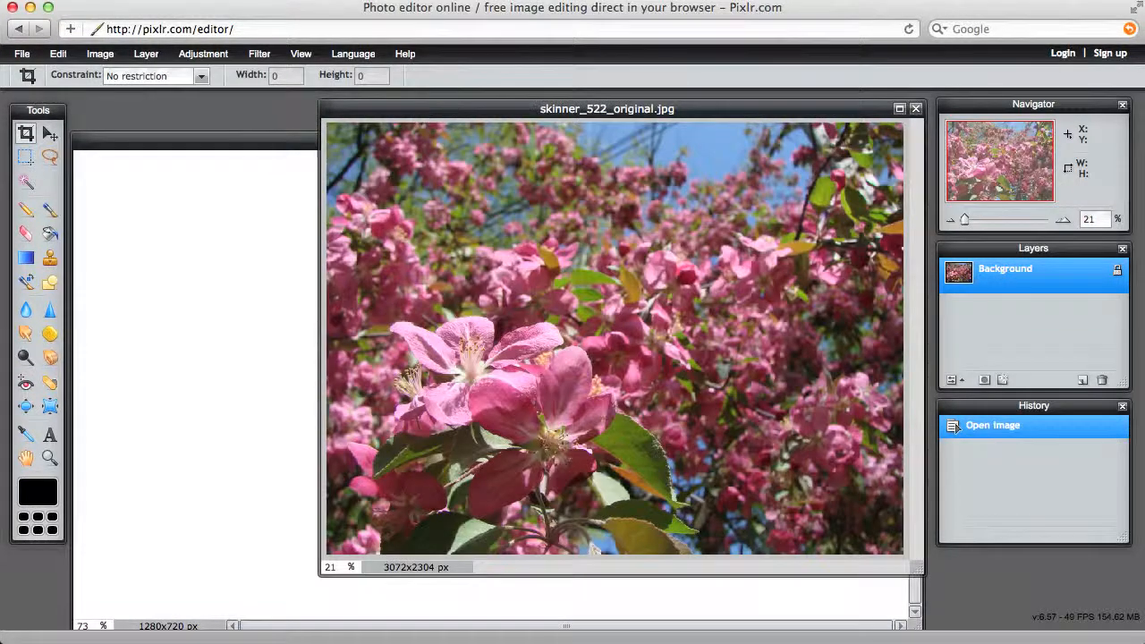
{"action": "left_click_drag", "start_coordinate": [463, 110], "coordinate": [385, 112]}
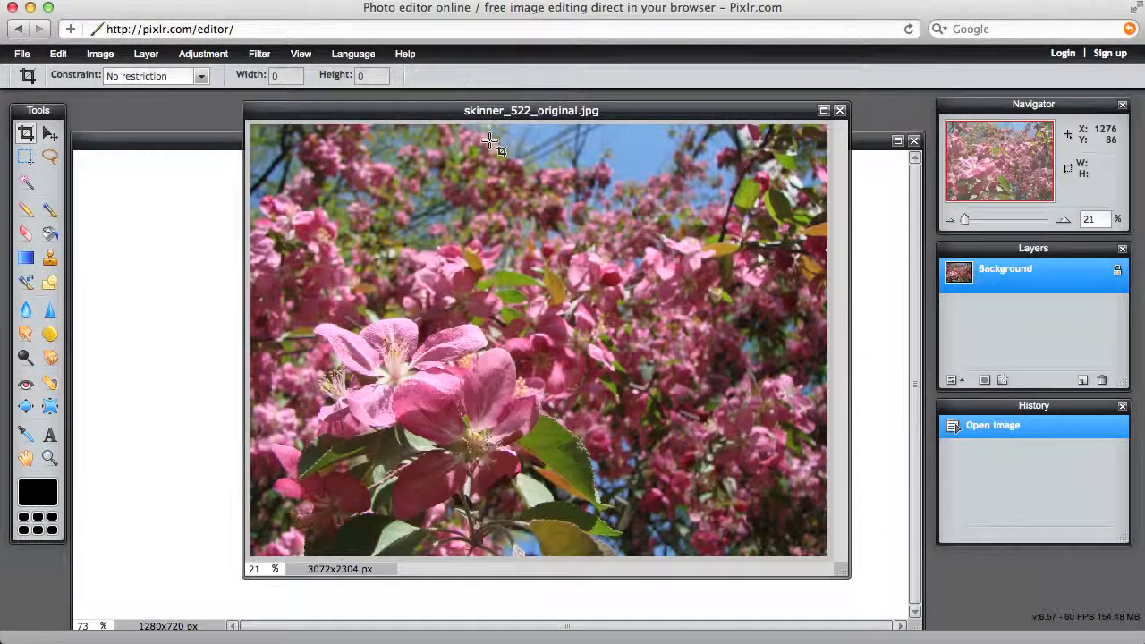
Step: Select the whole skinner_522_original.jpg photo and copy it
{"action": "left_click", "coordinate": [57, 53]}
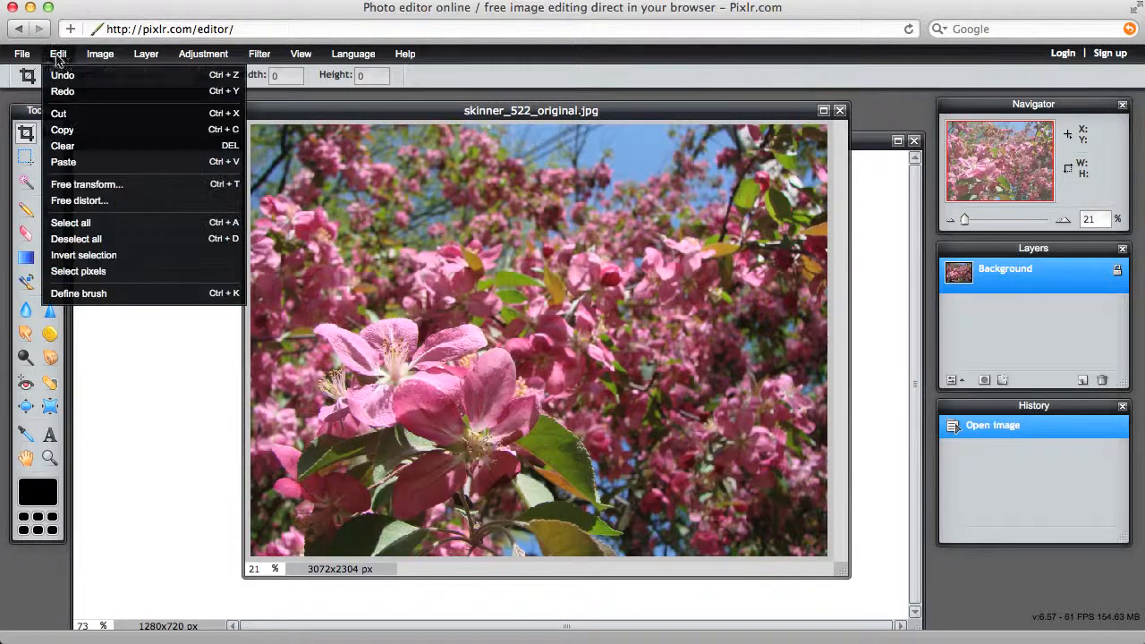
{"action": "left_click", "coordinate": [66, 223]}
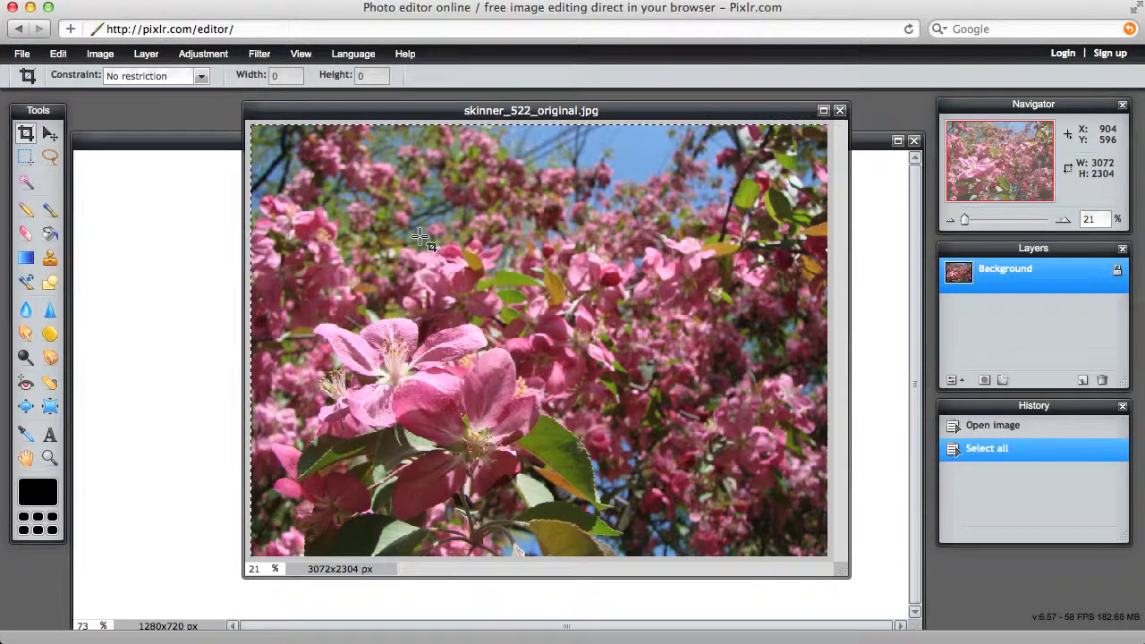
{"action": "left_click", "coordinate": [59, 55]}
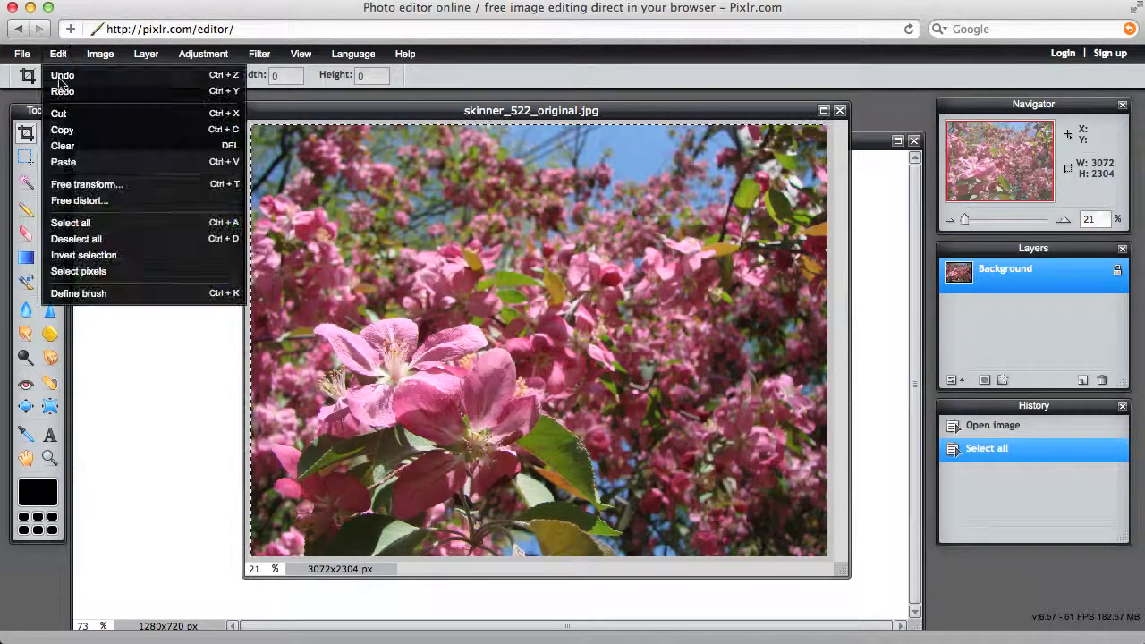
{"action": "left_click", "coordinate": [64, 130]}
Step: Add a new layer to olit522_layers.pxd and paste the copied photo into that document
{"action": "left_click", "coordinate": [150, 148]}
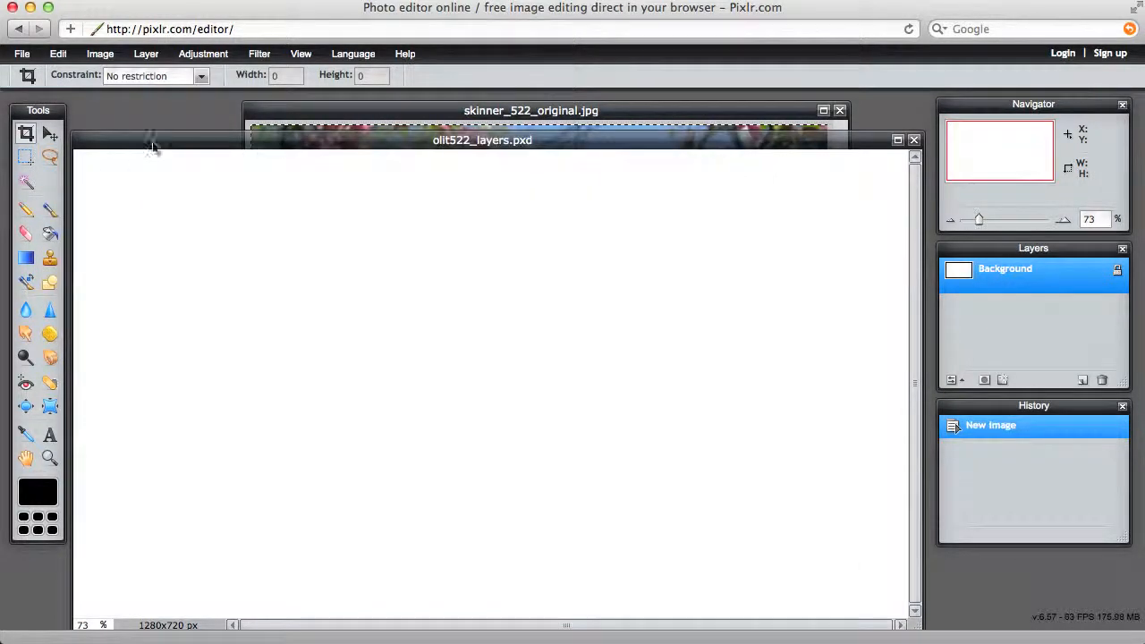
{"action": "left_click_drag", "start_coordinate": [221, 140], "coordinate": [230, 108]}
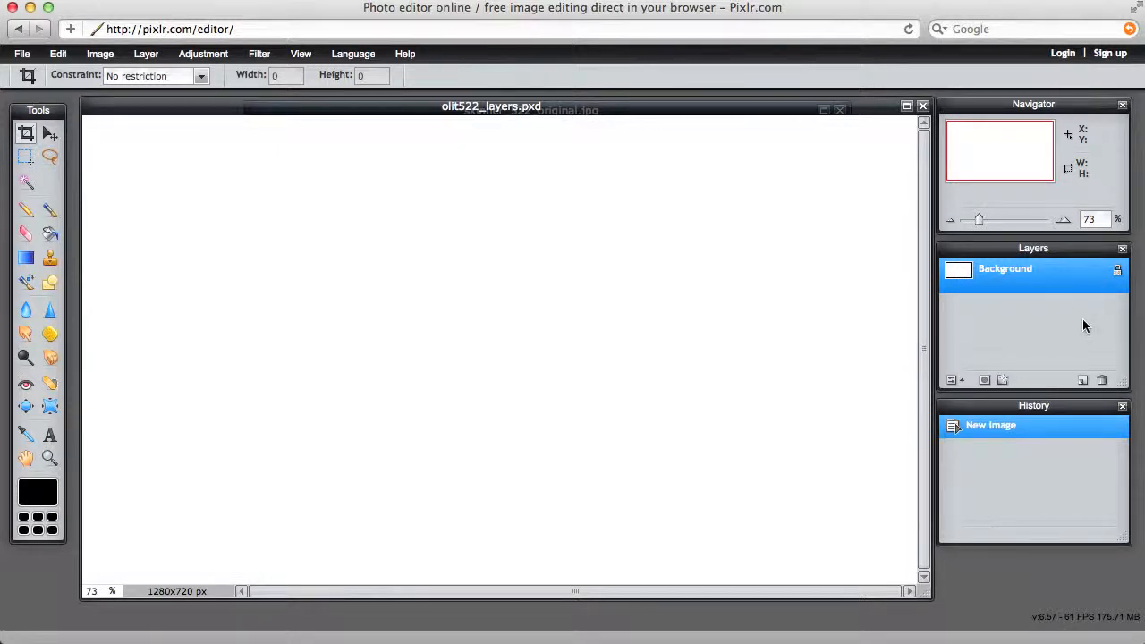
{"action": "left_click", "coordinate": [1082, 381]}
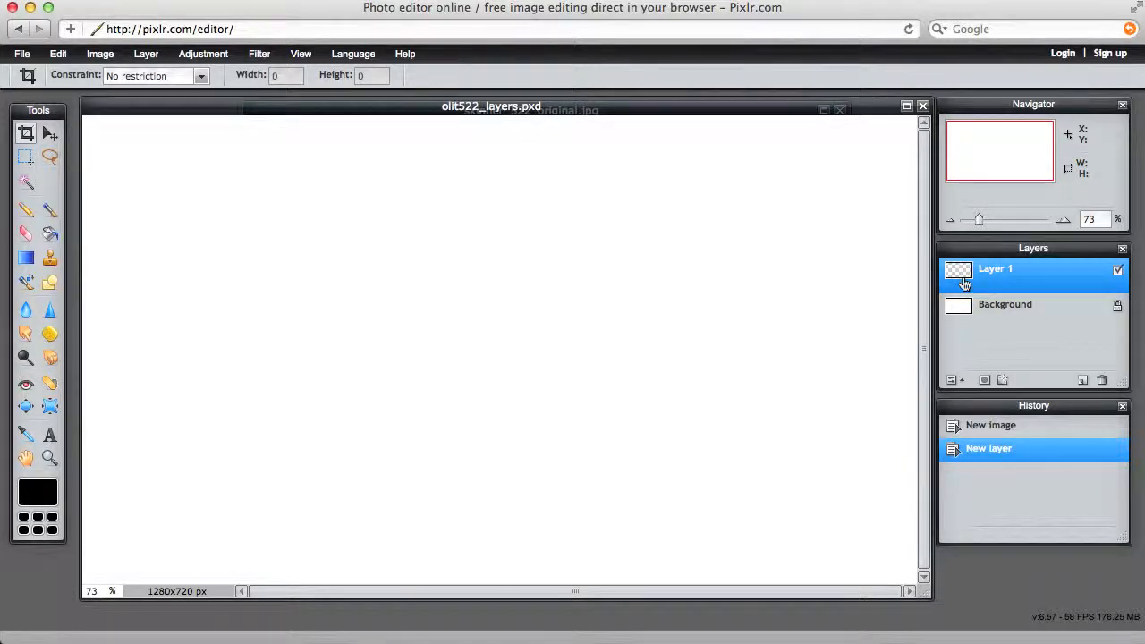
{"action": "left_click", "coordinate": [58, 54]}
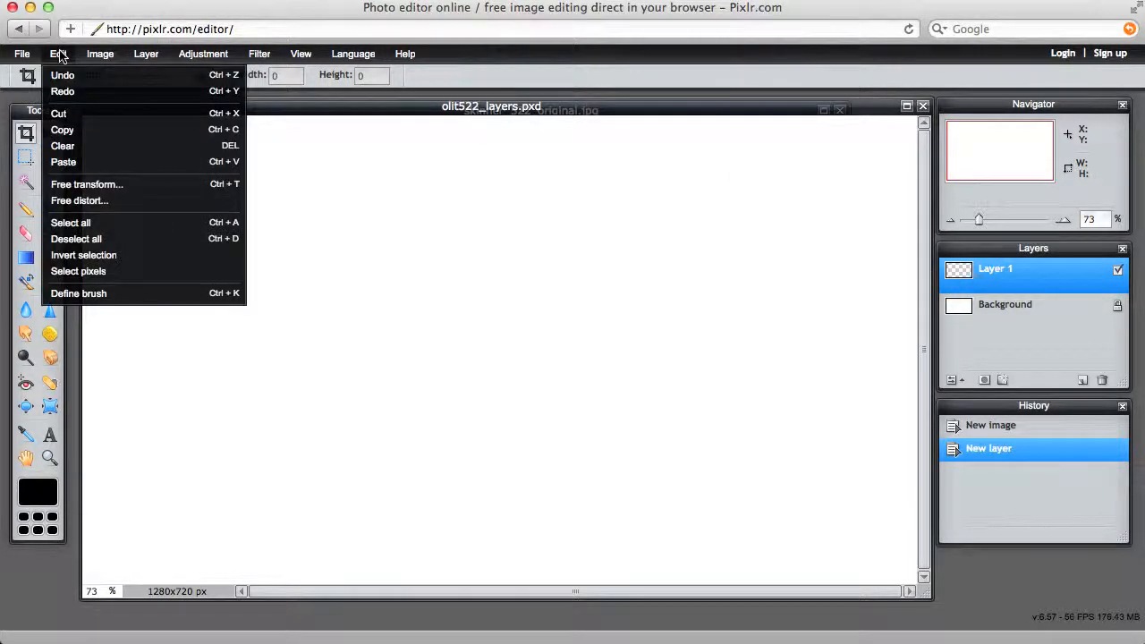
{"action": "left_click", "coordinate": [64, 161]}
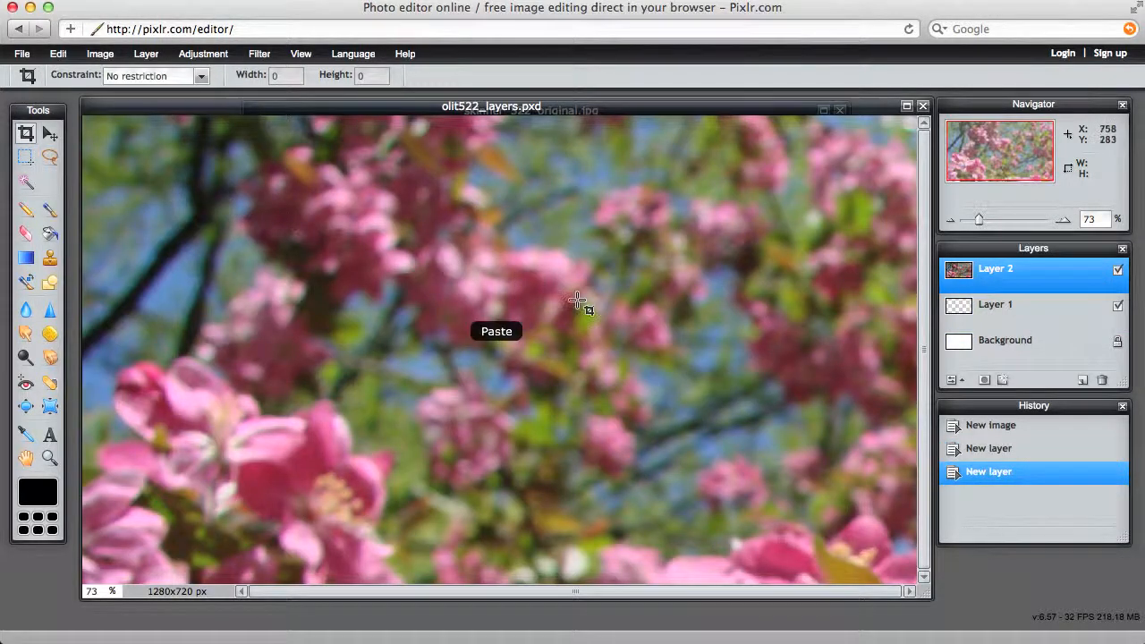
Step: Reposition the pasted photo on Layer 2 with the Move tool so the large pink blossoms fill the canvas
{"action": "left_click", "coordinate": [50, 134]}
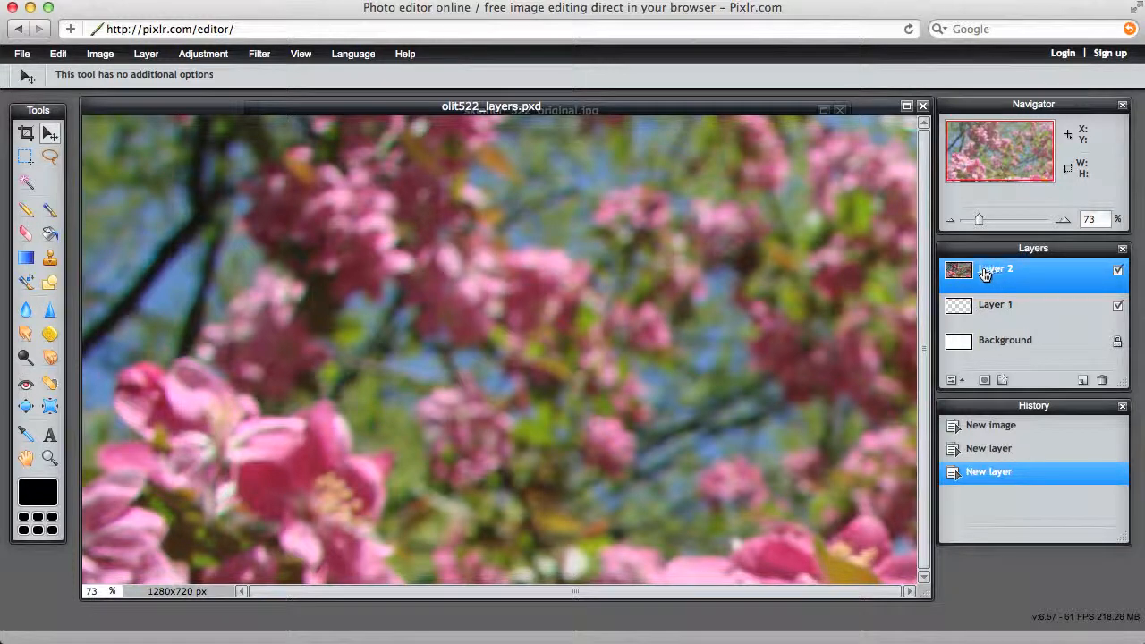
{"action": "left_click_drag", "start_coordinate": [984, 274], "coordinate": [1062, 276]}
{"action": "left_click", "coordinate": [51, 134]}
{"action": "left_click_drag", "start_coordinate": [638, 435], "coordinate": [391, 200]}
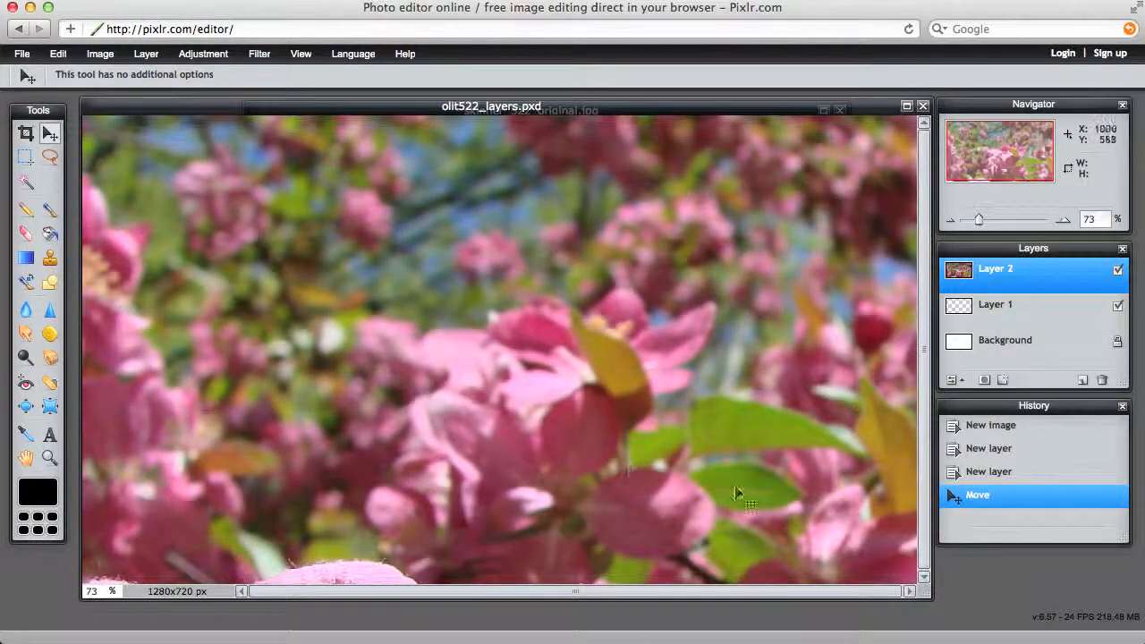
{"action": "left_click_drag", "start_coordinate": [760, 505], "coordinate": [630, 228]}
{"action": "left_click_drag", "start_coordinate": [498, 460], "coordinate": [605, 362]}
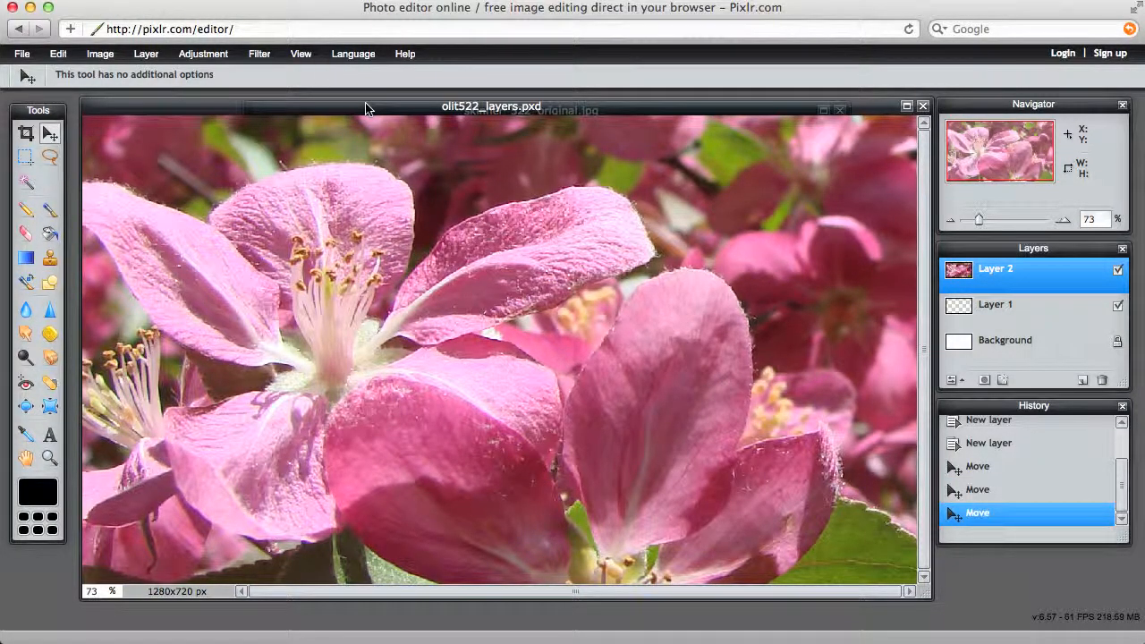
Step: Close skinner_522_original.jpg without saving it
{"action": "left_click_drag", "start_coordinate": [365, 109], "coordinate": [369, 176]}
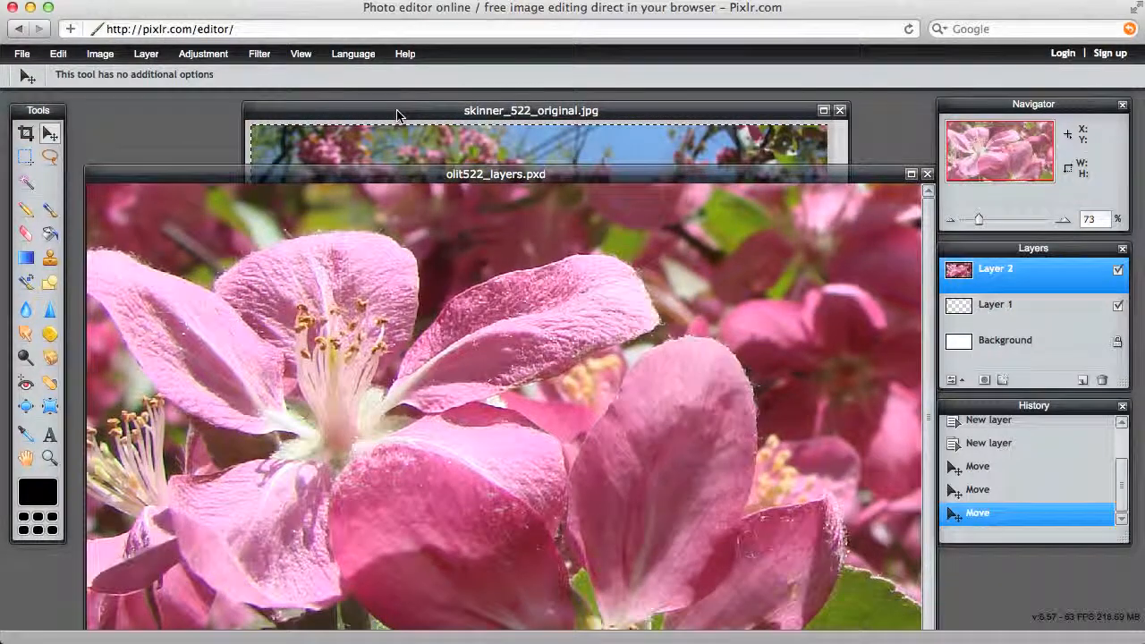
{"action": "left_click", "coordinate": [398, 117]}
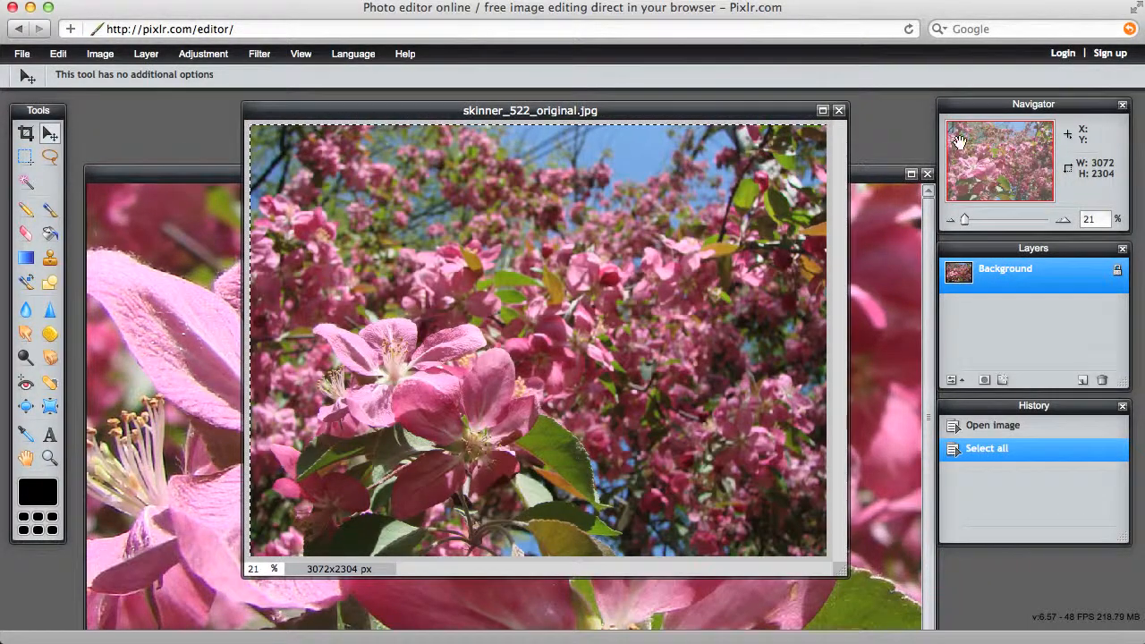
{"action": "left_click", "coordinate": [839, 110]}
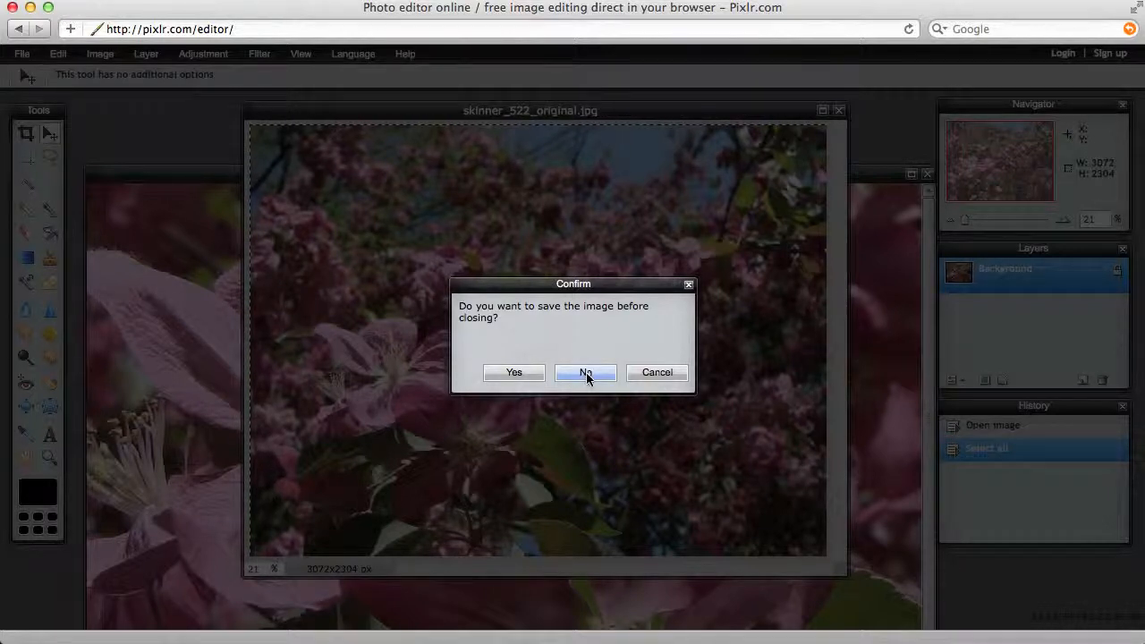
{"action": "left_click", "coordinate": [586, 373]}
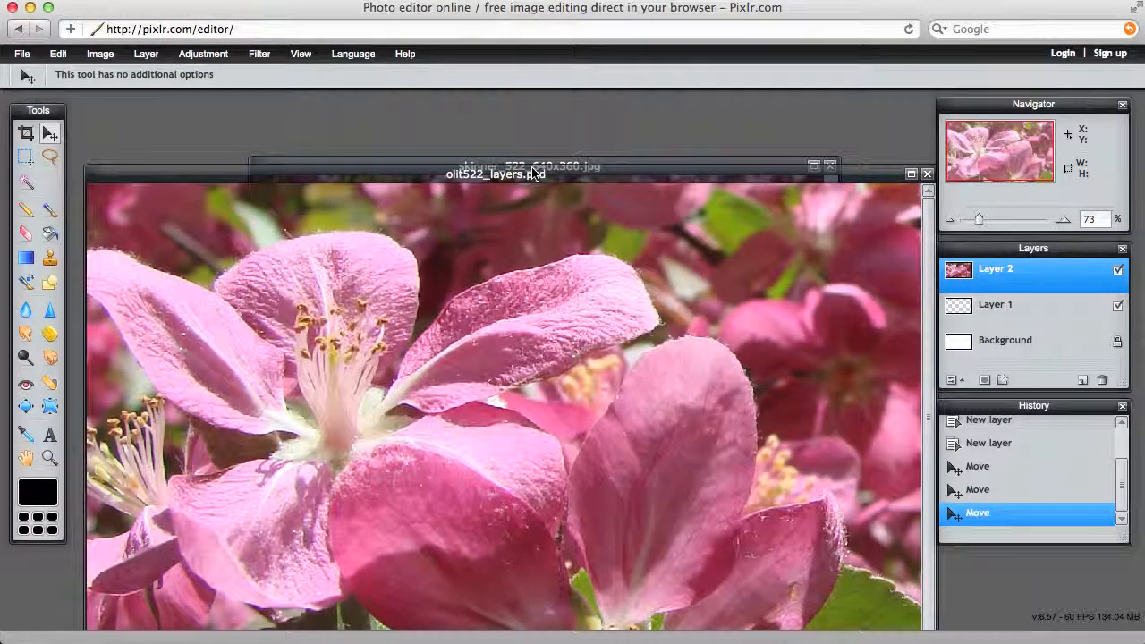
Step: Select the whole skinner_522_640x360.jpg photo and copy it
{"action": "left_click_drag", "start_coordinate": [532, 164], "coordinate": [570, 124]}
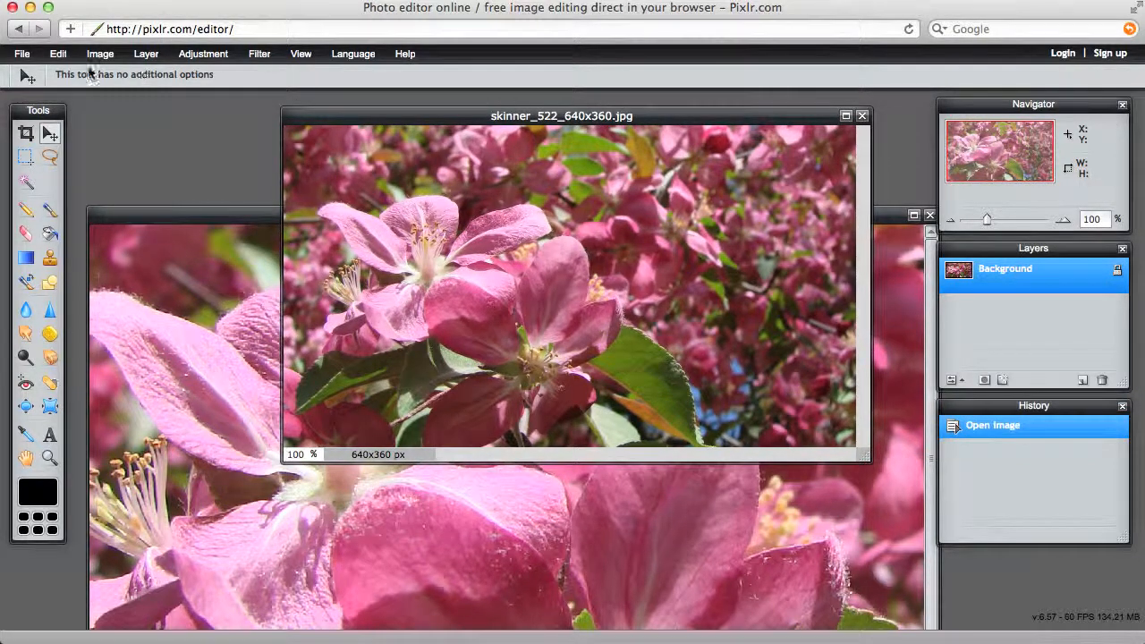
{"action": "left_click", "coordinate": [57, 54]}
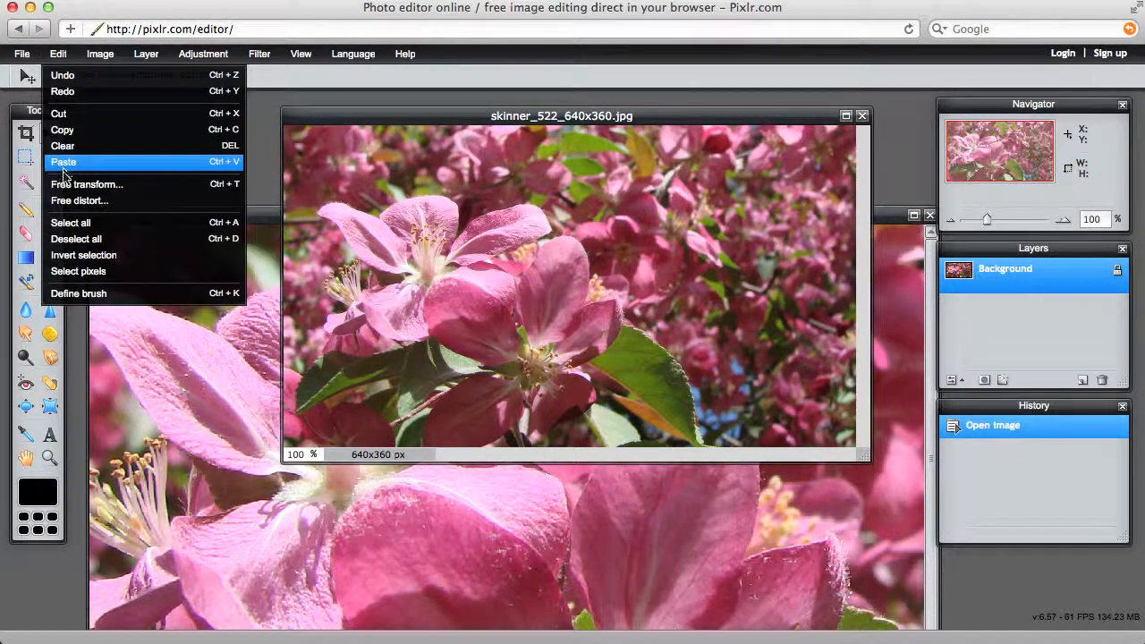
{"action": "left_click", "coordinate": [70, 223]}
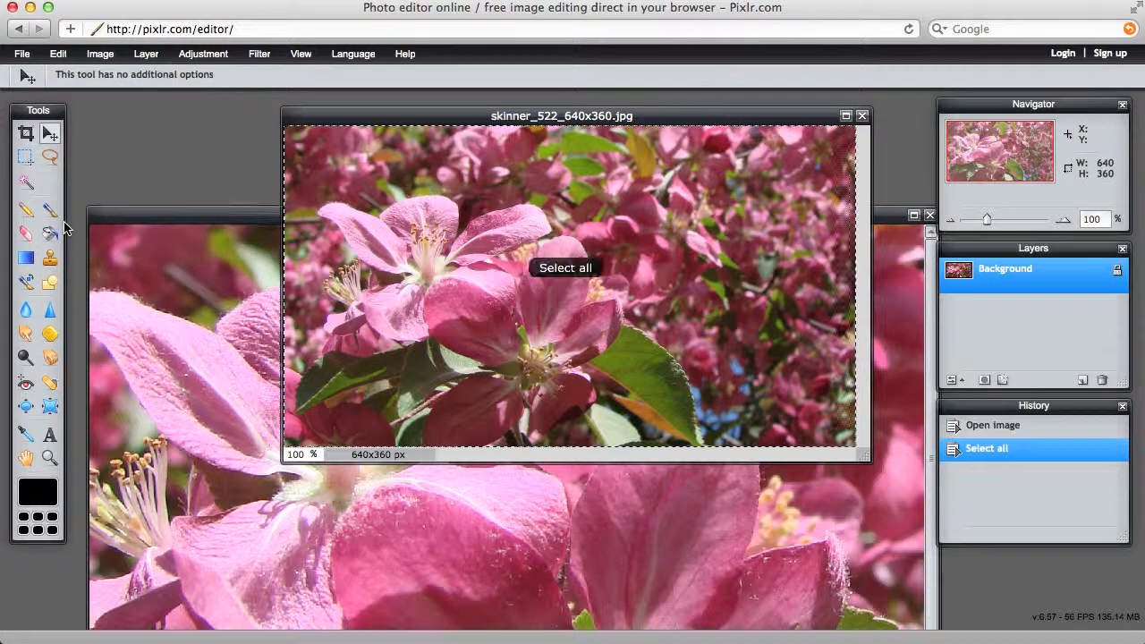
{"action": "left_click", "coordinate": [57, 54]}
{"action": "left_click", "coordinate": [68, 140]}
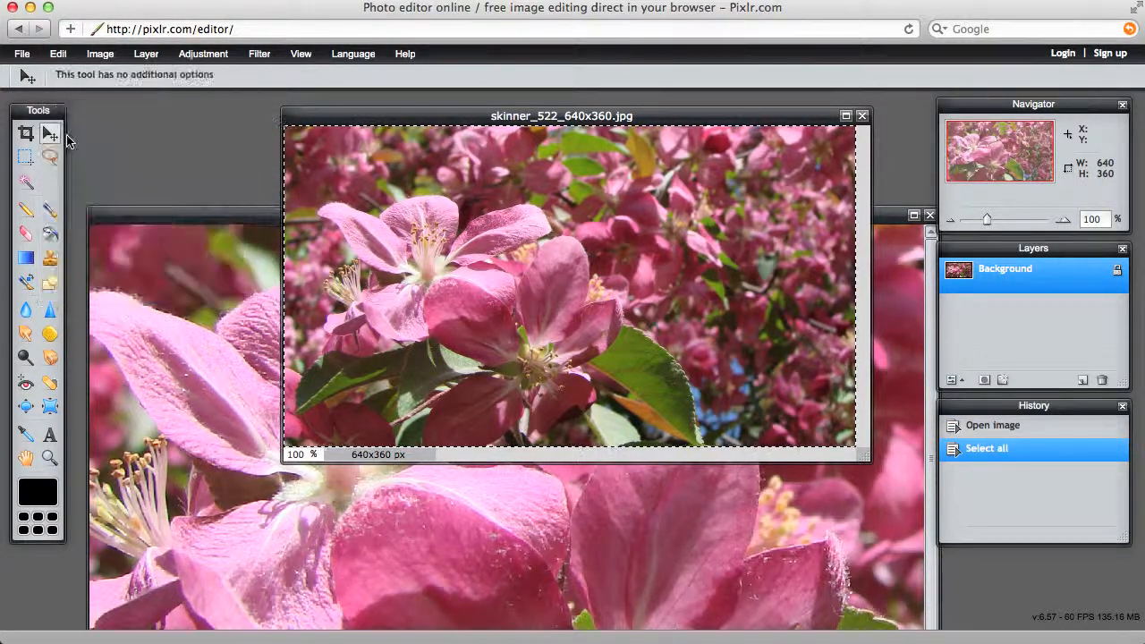
Step: Paste the copied photo into olit522_layers.pxd as a new layer and move it to the upper-left part of the canvas
{"action": "left_click", "coordinate": [230, 212]}
{"action": "left_click_drag", "start_coordinate": [273, 217], "coordinate": [264, 117]}
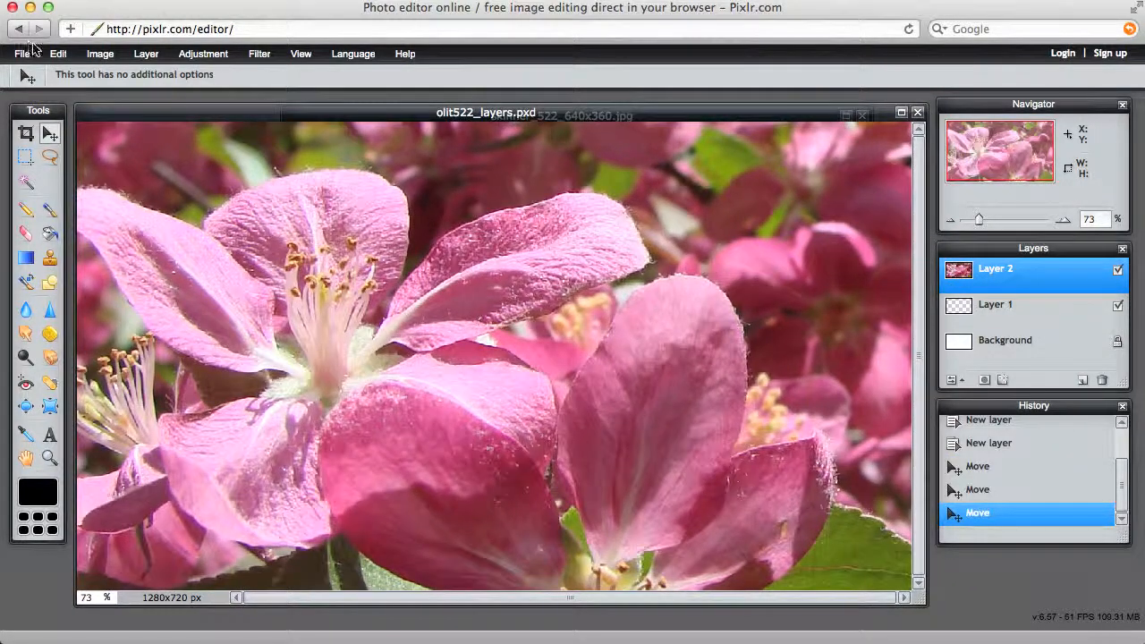
{"action": "left_click", "coordinate": [57, 54]}
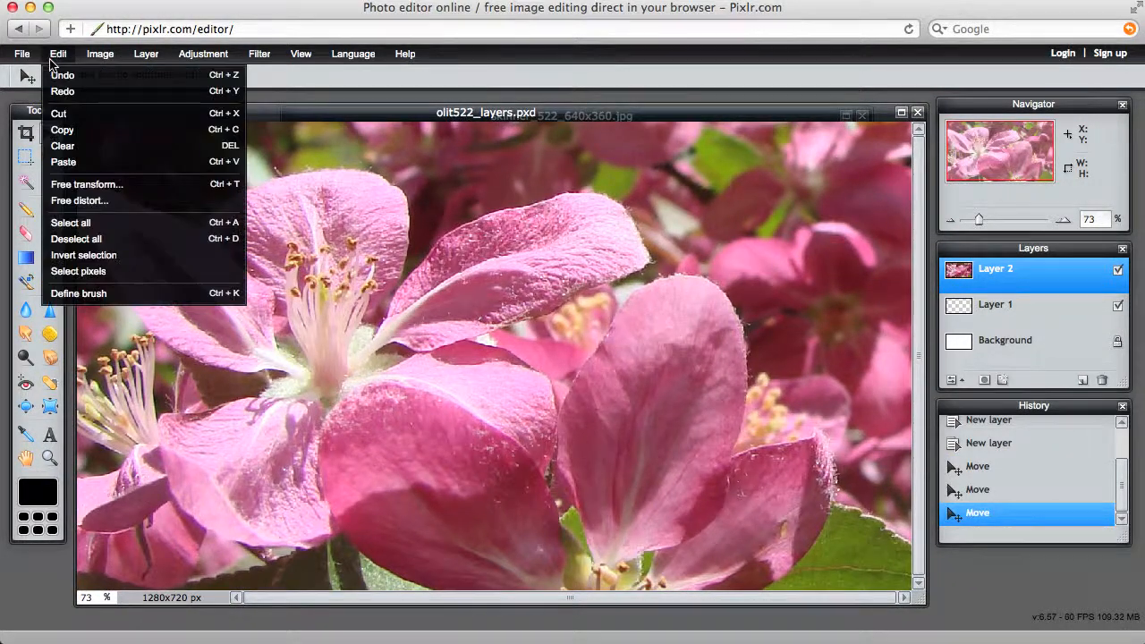
{"action": "left_click", "coordinate": [67, 164]}
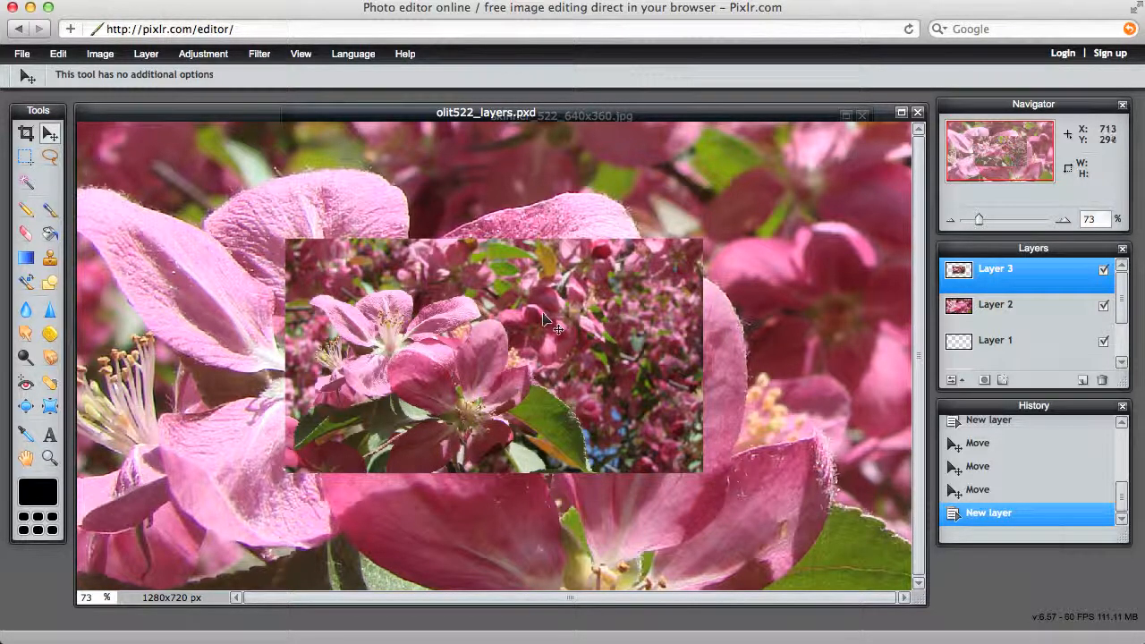
{"action": "left_click_drag", "start_coordinate": [555, 332], "coordinate": [502, 269]}
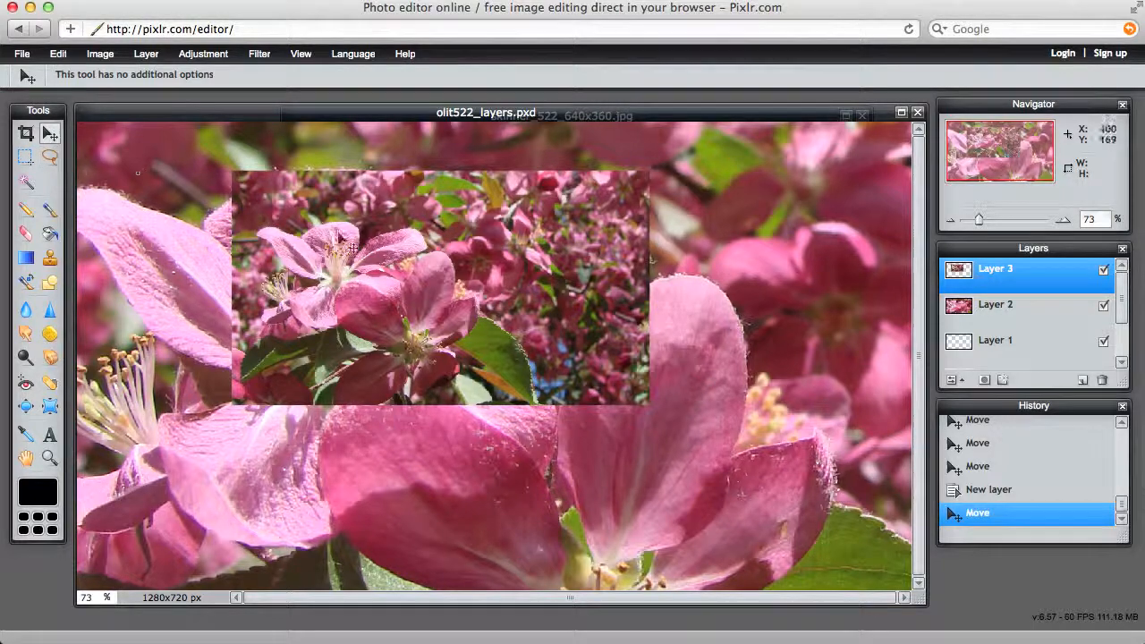
{"action": "left_click_drag", "start_coordinate": [515, 276], "coordinate": [404, 264]}
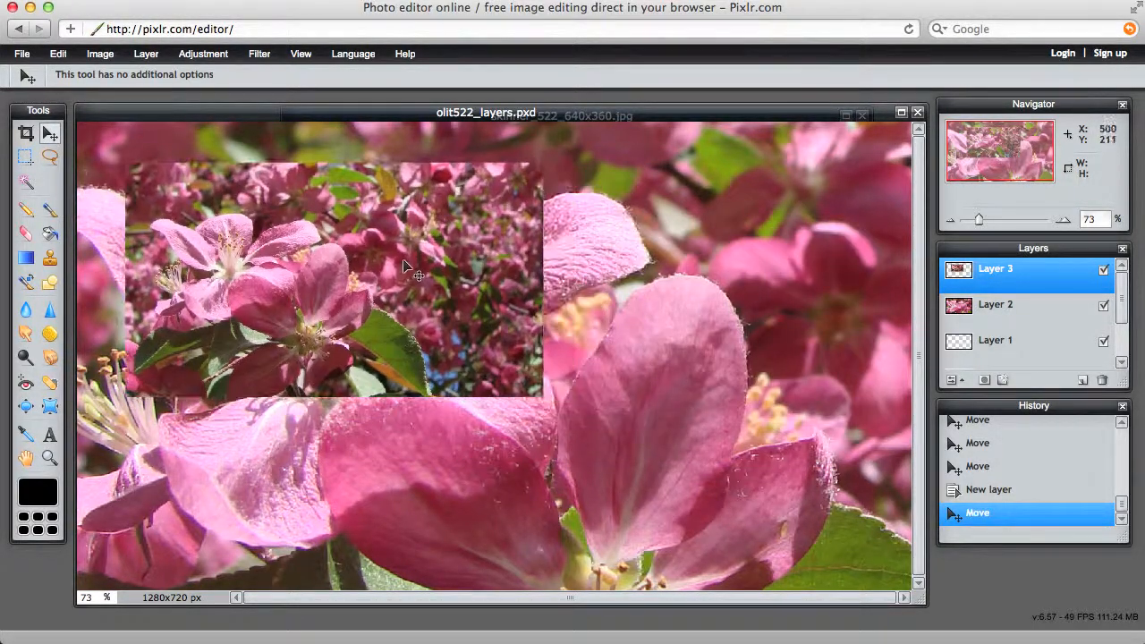
Step: Close skinner_522_640x360.jpg without saving it and move the olit522_layers.pxd window back up in the workspace
{"action": "left_click_drag", "start_coordinate": [672, 113], "coordinate": [668, 198]}
{"action": "left_click", "coordinate": [671, 121]}
{"action": "left_click_drag", "start_coordinate": [669, 121], "coordinate": [659, 113]}
{"action": "left_click", "coordinate": [851, 108]}
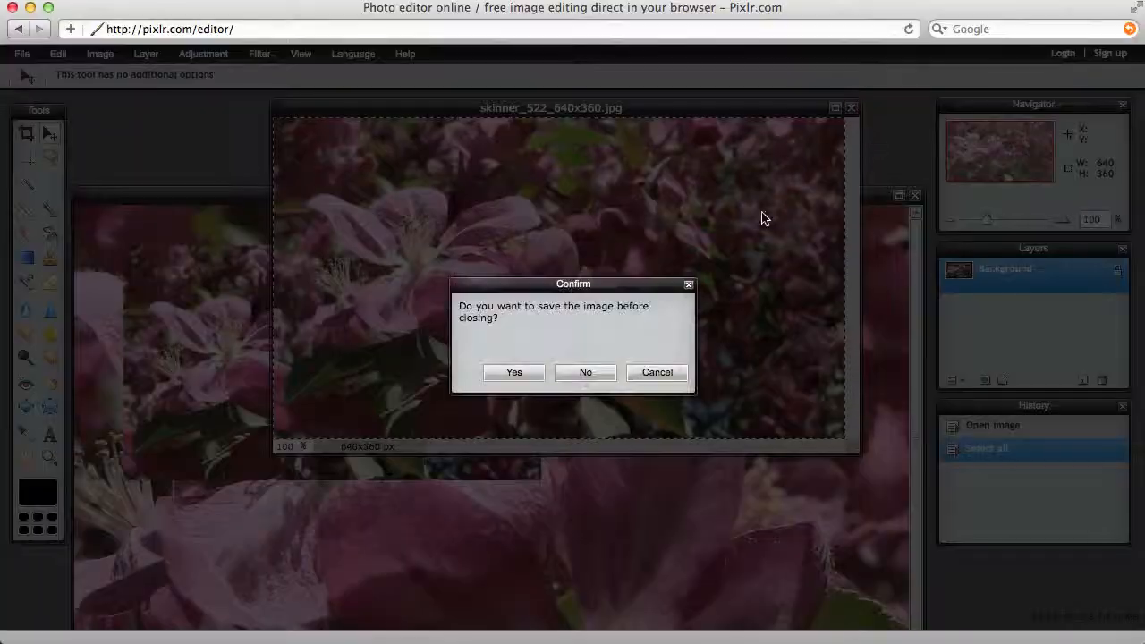
{"action": "left_click", "coordinate": [585, 372]}
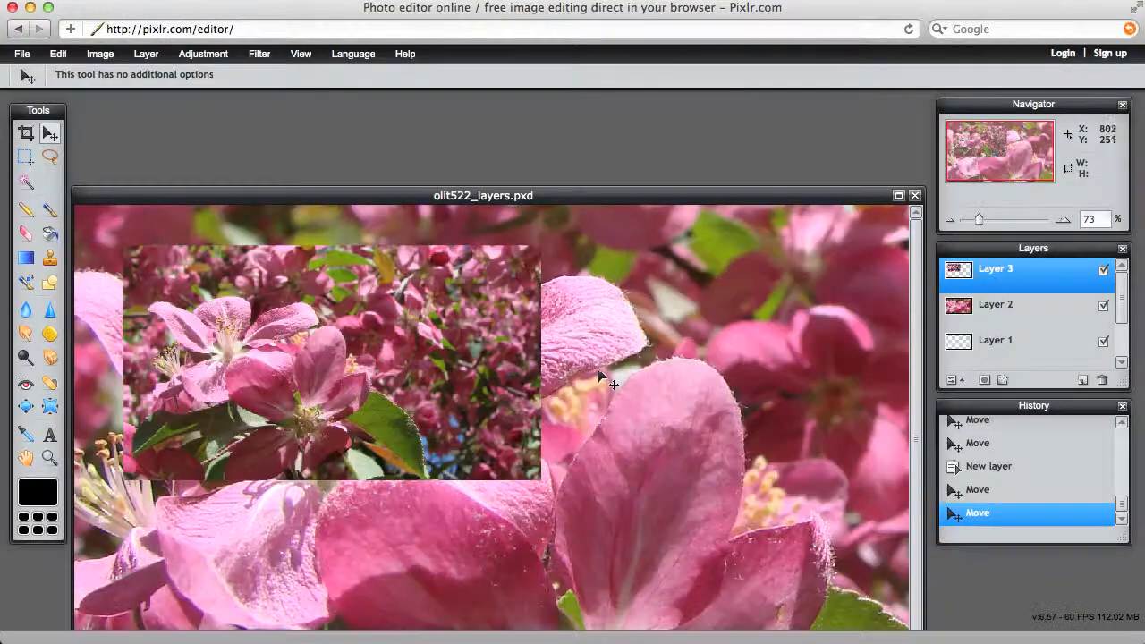
{"action": "left_click_drag", "start_coordinate": [554, 199], "coordinate": [564, 114]}
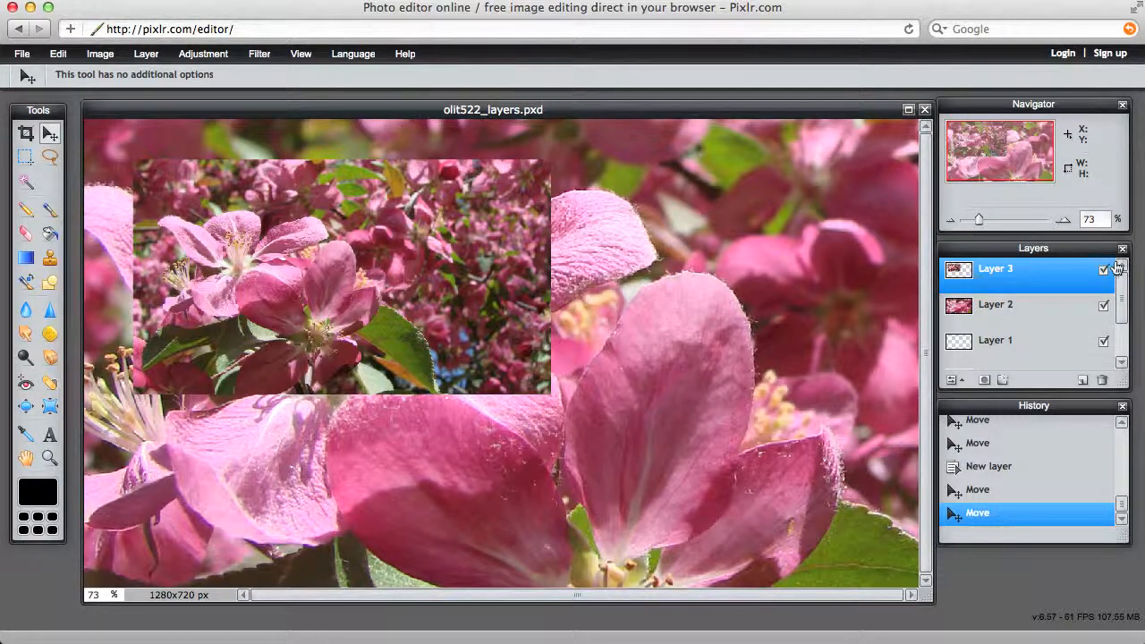
Step: Move Layer 3 below Layer 2 in the stacking order and shift the Layer 2 photo slightly up and left
{"action": "left_click_drag", "start_coordinate": [1116, 269], "coordinate": [984, 307]}
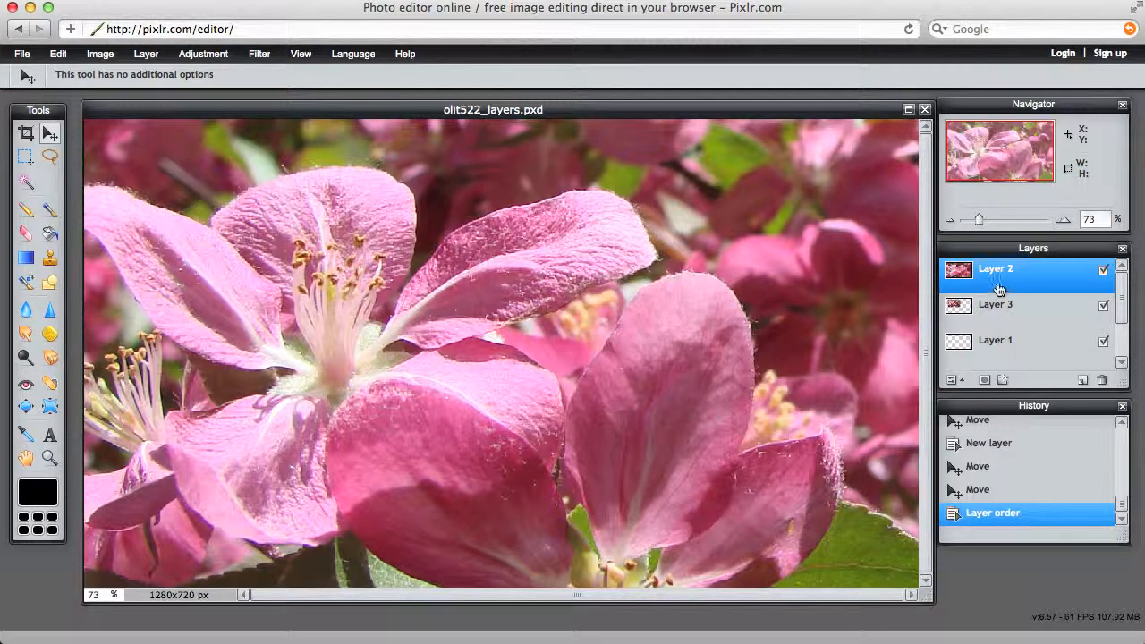
{"action": "left_click_drag", "start_coordinate": [1118, 307], "coordinate": [1125, 285]}
{"action": "left_click", "coordinate": [1003, 348]}
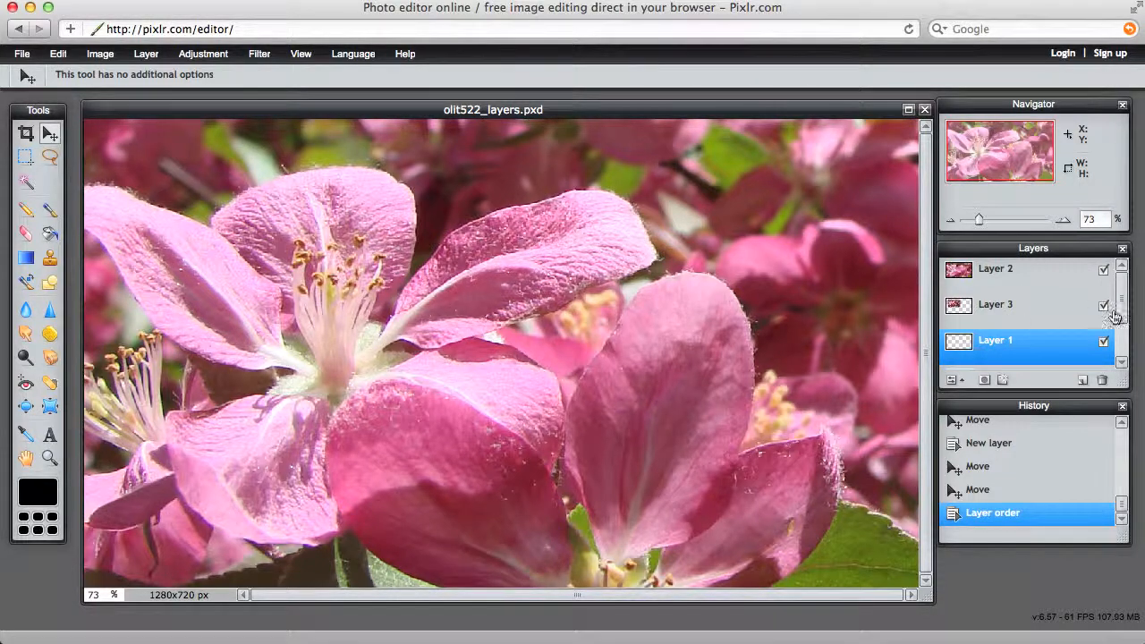
{"action": "left_click_drag", "start_coordinate": [1019, 312], "coordinate": [1019, 281]}
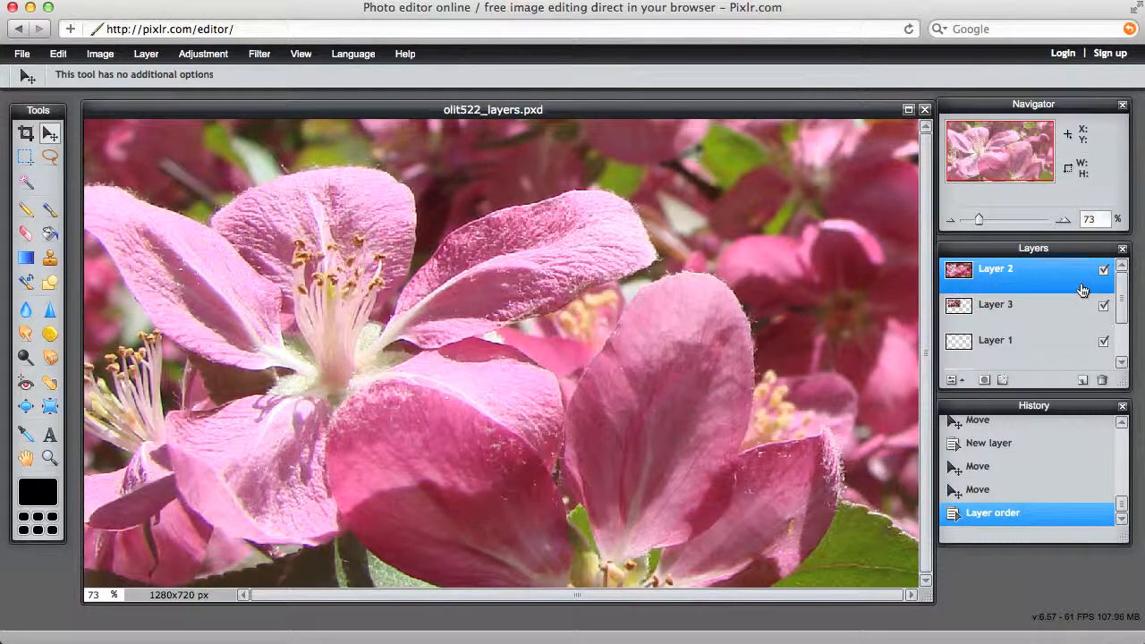
{"action": "left_click_drag", "start_coordinate": [747, 313], "coordinate": [700, 285]}
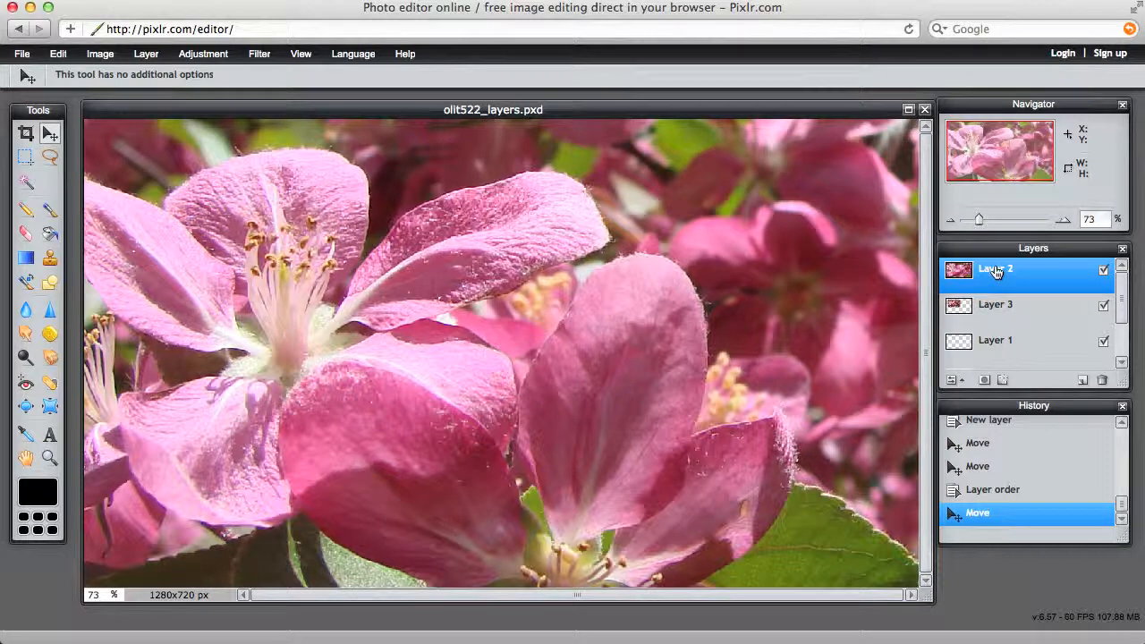
Step: Return Layer 2 beneath Layer 3 and raise the empty Layer 1 to the top of the layer stack
{"action": "left_click_drag", "start_coordinate": [996, 273], "coordinate": [993, 327]}
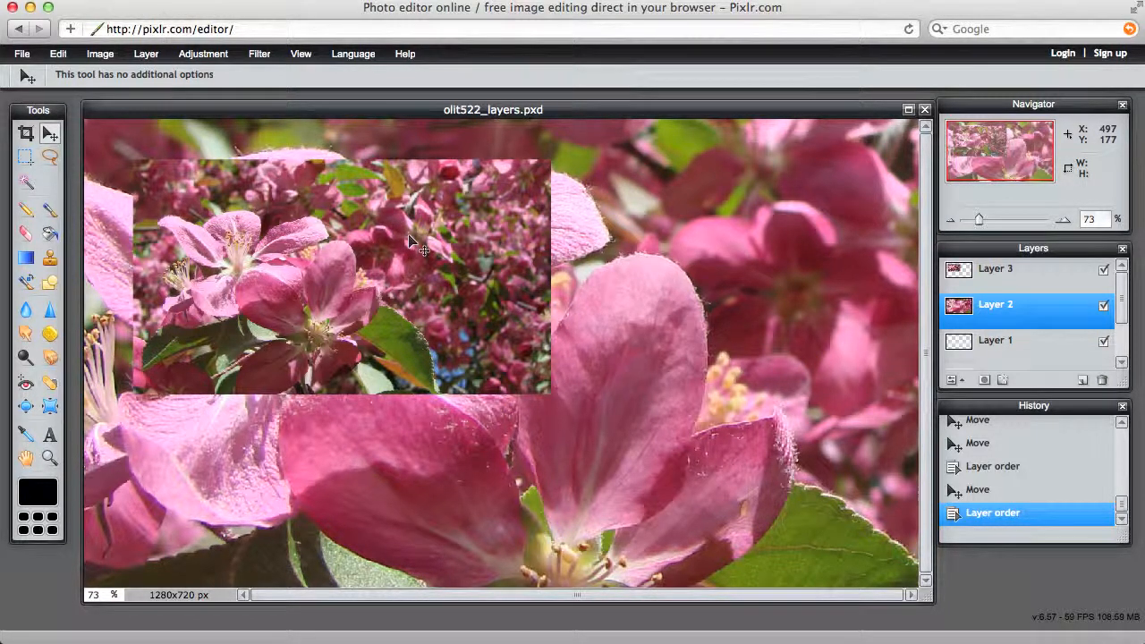
{"action": "left_click", "coordinate": [1006, 348]}
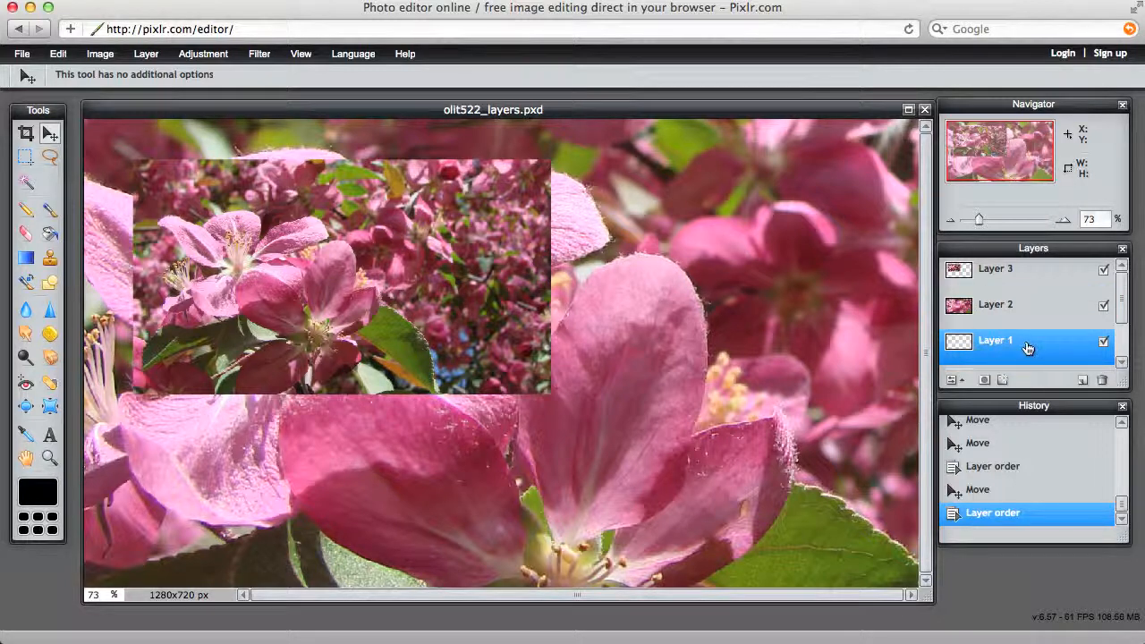
{"action": "left_click_drag", "start_coordinate": [1028, 348], "coordinate": [1031, 265]}
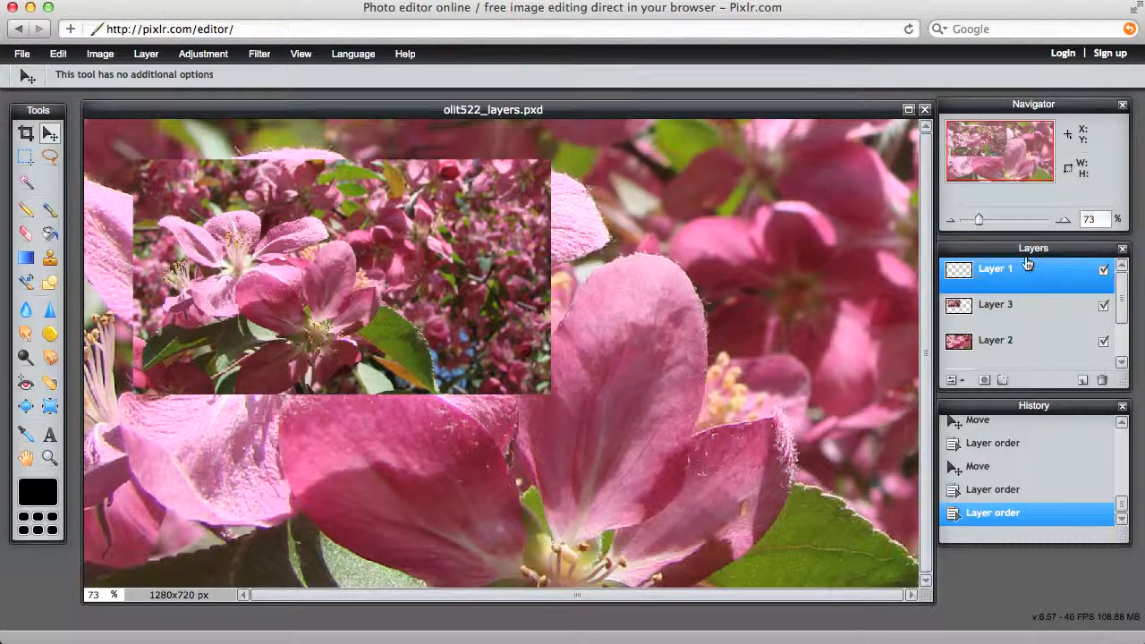
Step: Set the main drawing colour to a medium green with hue 105
{"action": "left_click", "coordinate": [26, 157]}
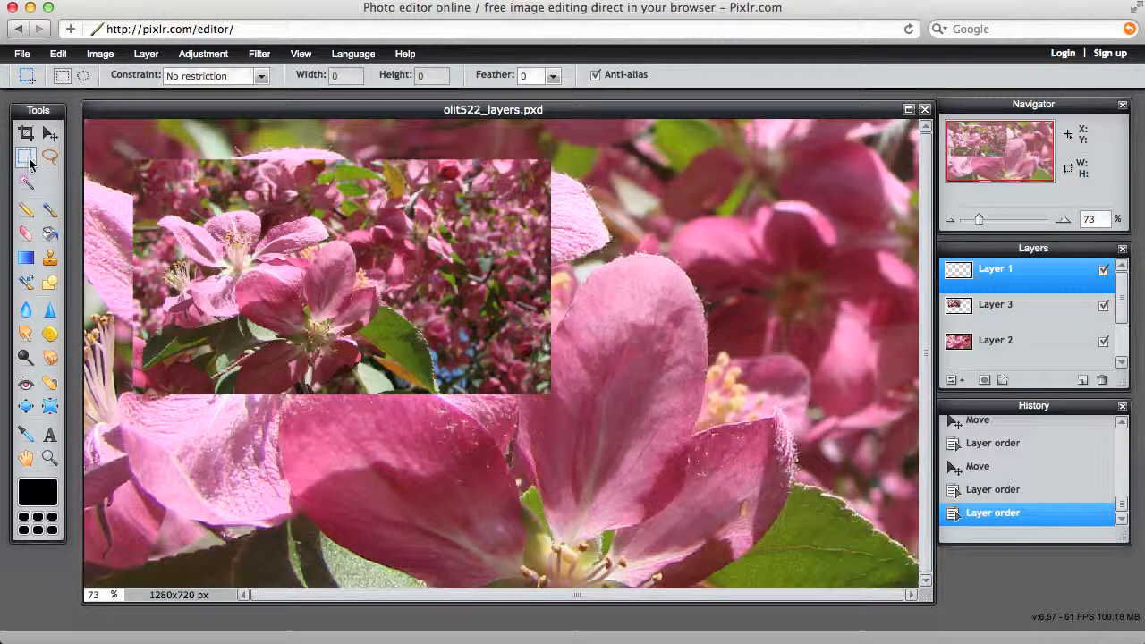
{"action": "left_click", "coordinate": [37, 494]}
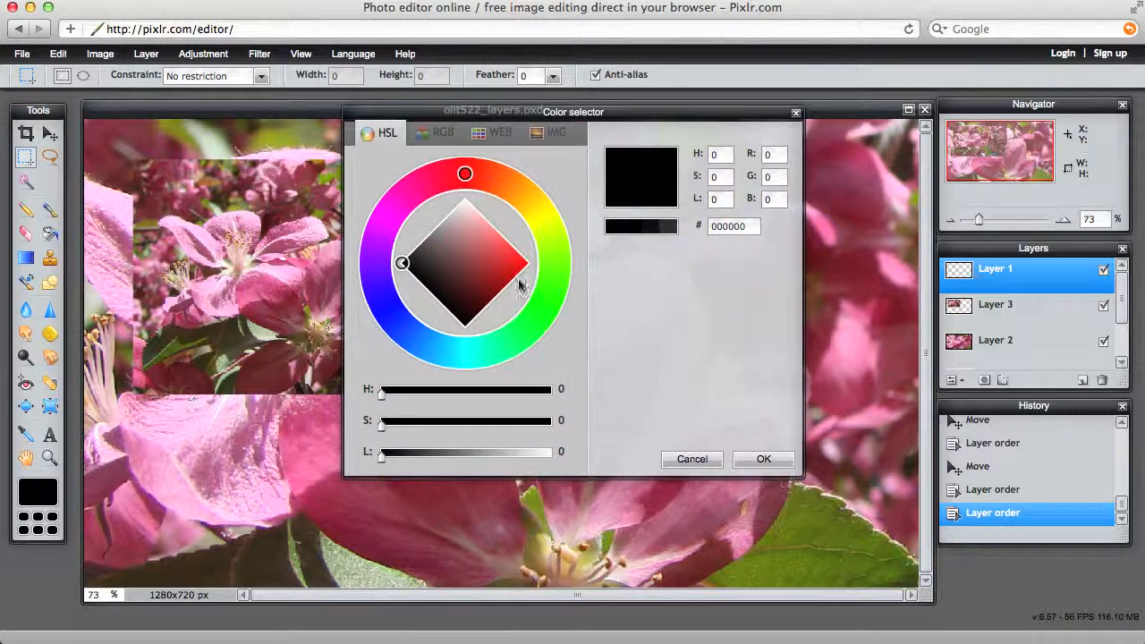
{"action": "left_click", "coordinate": [551, 287]}
{"action": "left_click", "coordinate": [497, 261]}
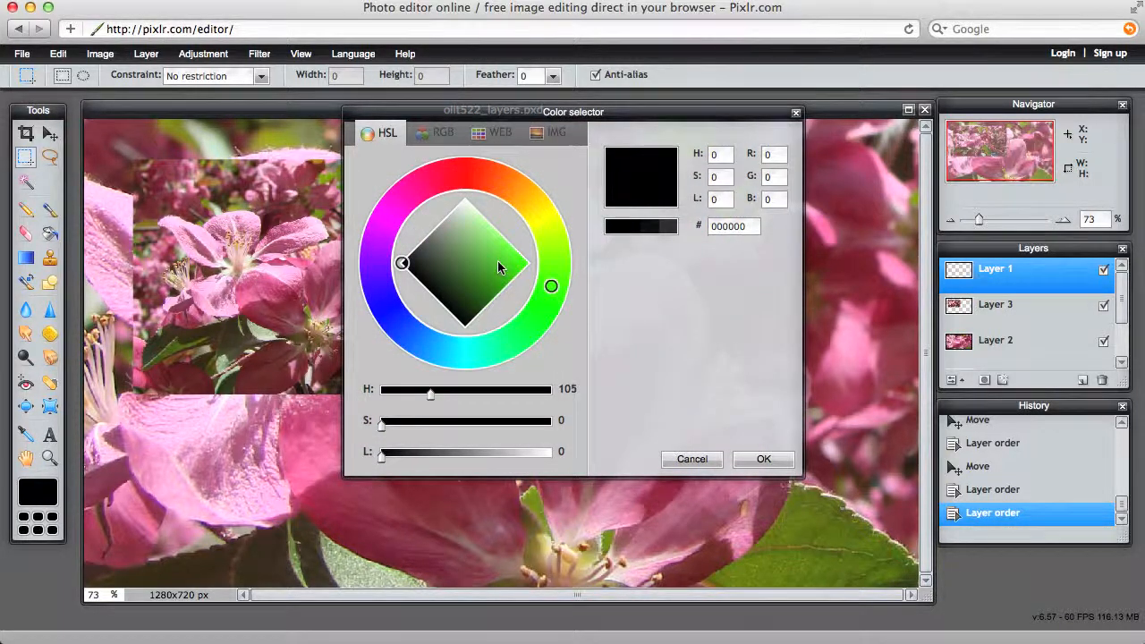
{"action": "left_click", "coordinate": [757, 459]}
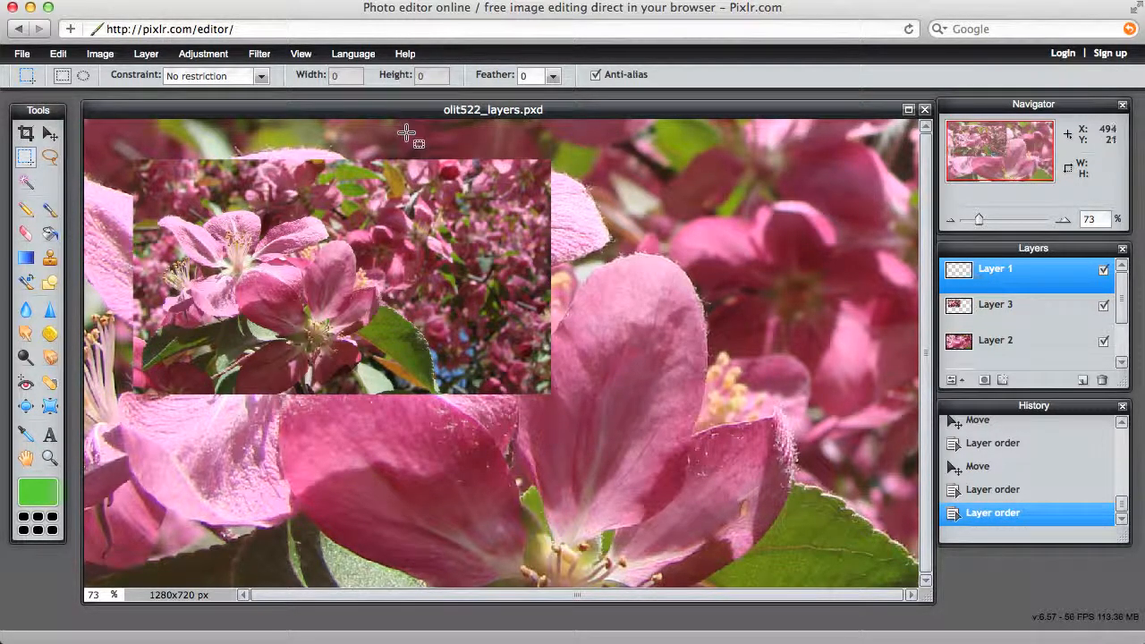
Step: Marquee-select a tall rectangle of about 361 × 635 px on Layer 1 and fill it with green using the Paint bucket
{"action": "left_click_drag", "start_coordinate": [360, 146], "coordinate": [595, 559]}
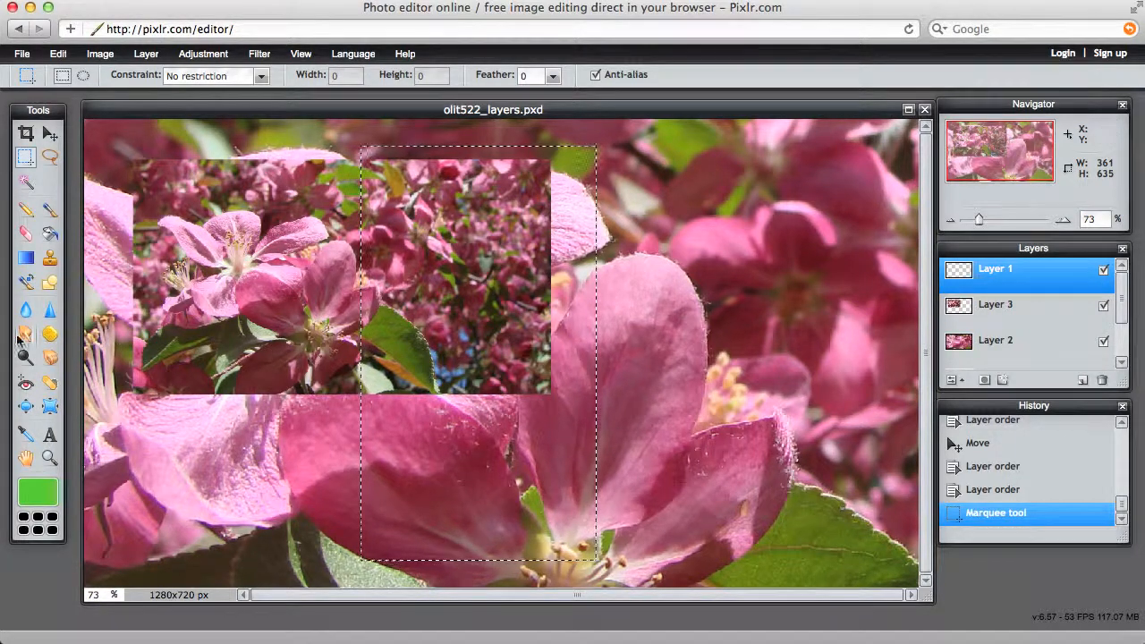
{"action": "left_click", "coordinate": [49, 235]}
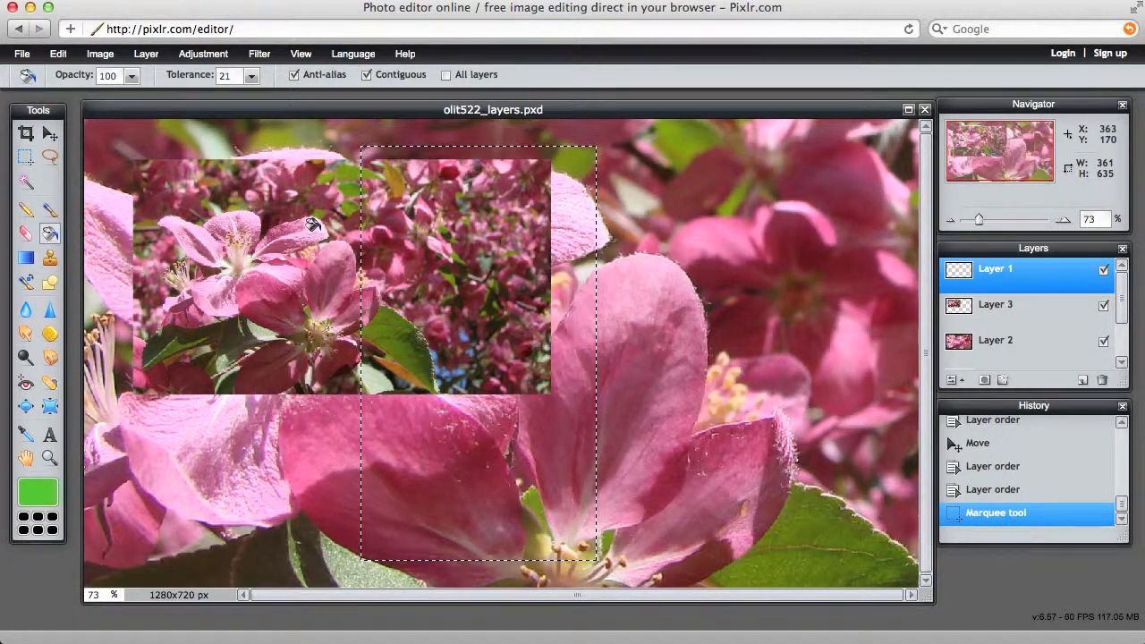
{"action": "left_click", "coordinate": [494, 217]}
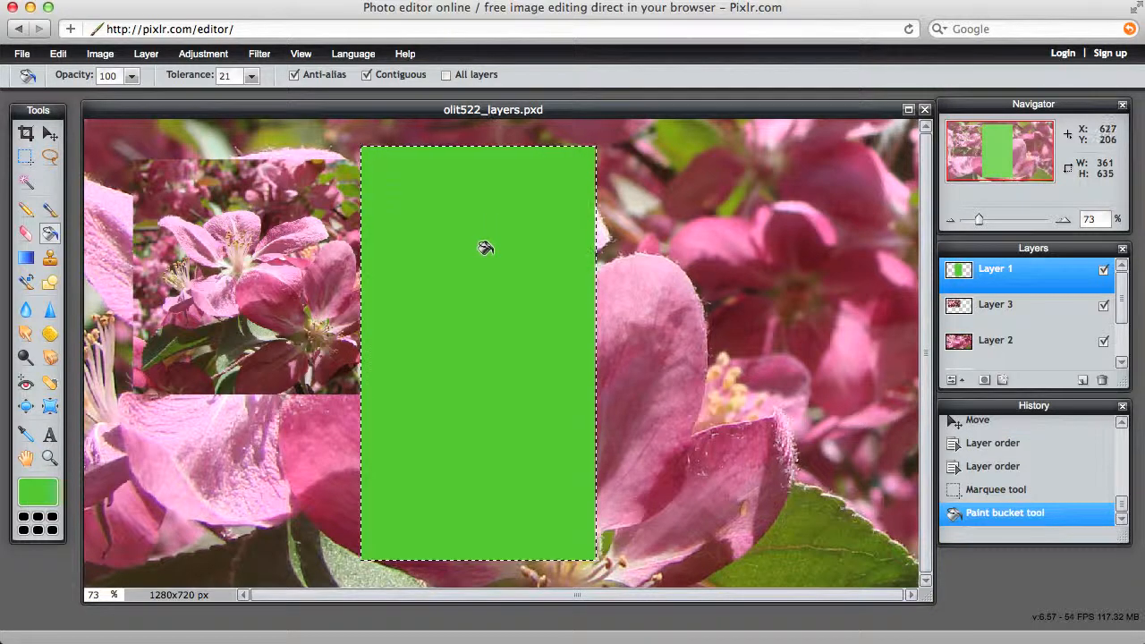
Step: Clear the selection and move the green rectangle so it overlaps the middle of the small blossom photo
{"action": "left_click", "coordinate": [54, 134]}
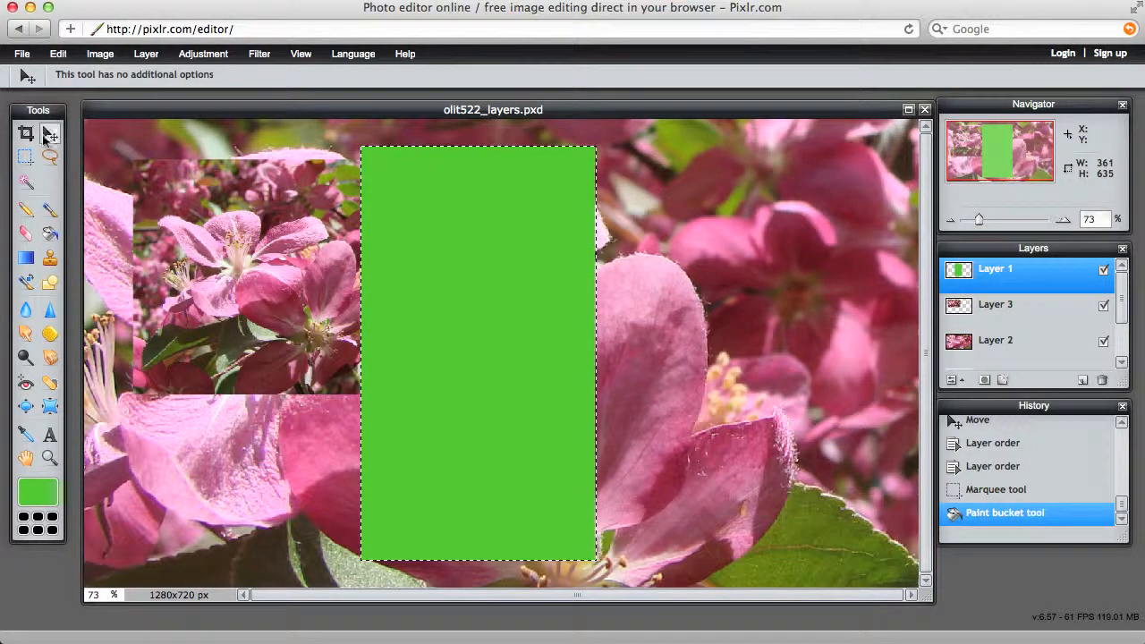
{"action": "left_click", "coordinate": [58, 54]}
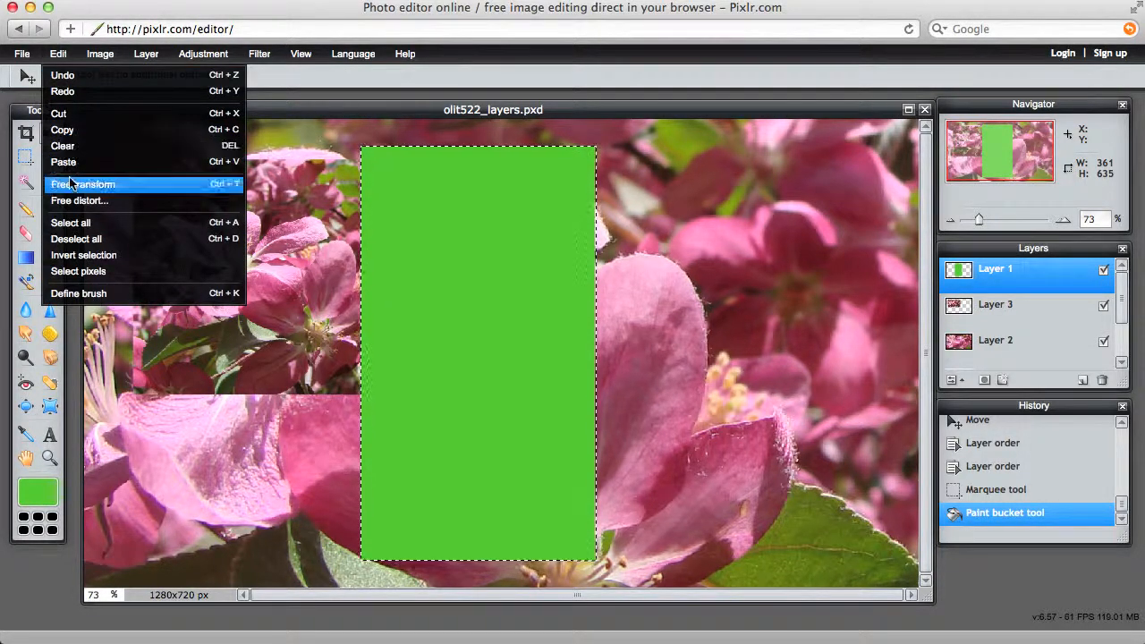
{"action": "left_click", "coordinate": [76, 239]}
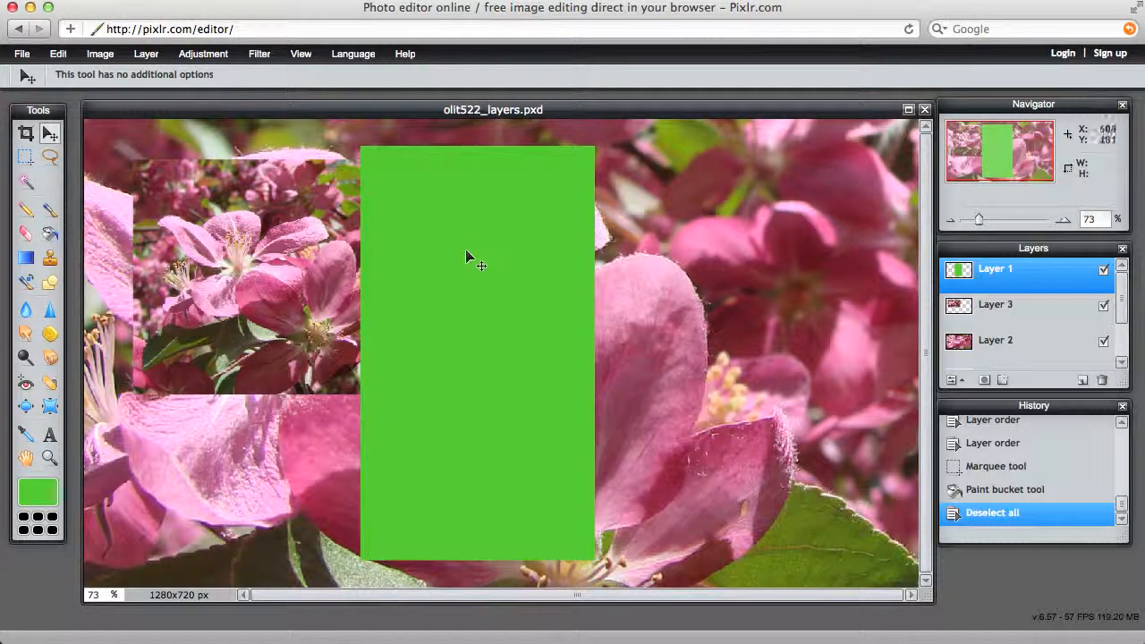
{"action": "left_click_drag", "start_coordinate": [468, 259], "coordinate": [705, 248]}
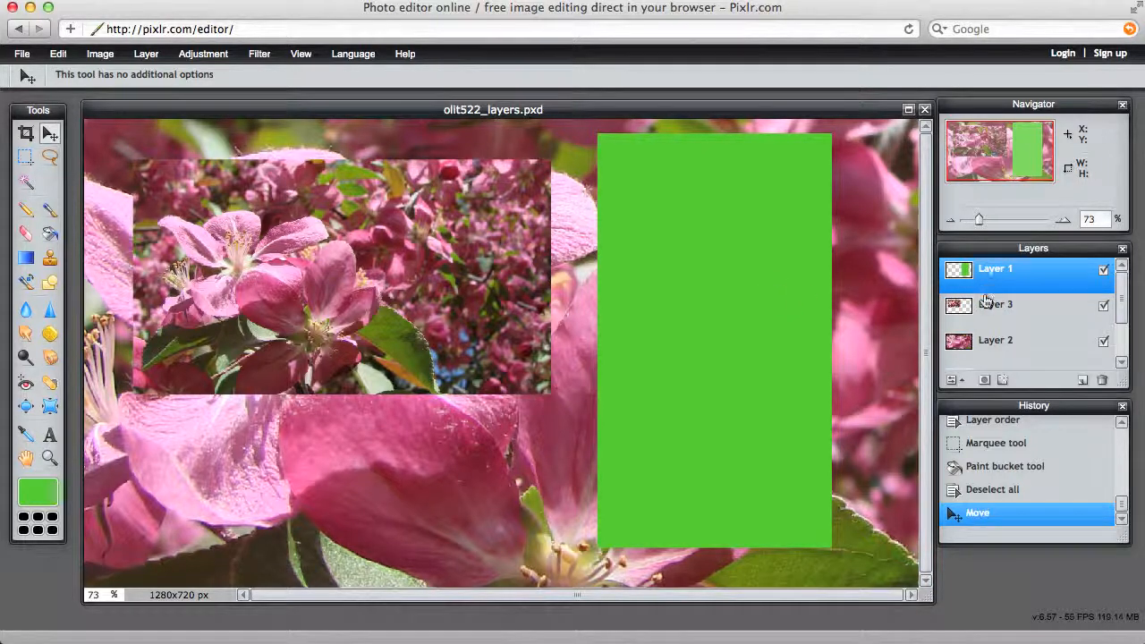
{"action": "left_click_drag", "start_coordinate": [757, 309], "coordinate": [422, 315]}
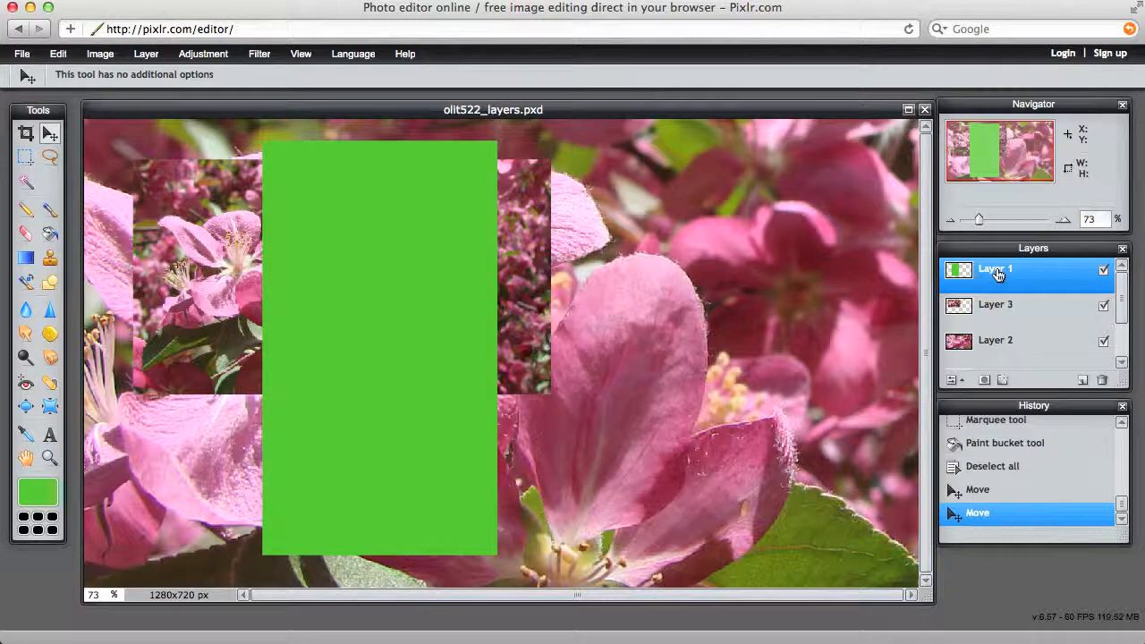
Step: Place Layer 1 beneath Layer 3 and move its green rectangle into the upper-left corner of the canvas
{"action": "left_click_drag", "start_coordinate": [998, 274], "coordinate": [998, 320]}
{"action": "left_click_drag", "start_coordinate": [997, 328], "coordinate": [997, 324]}
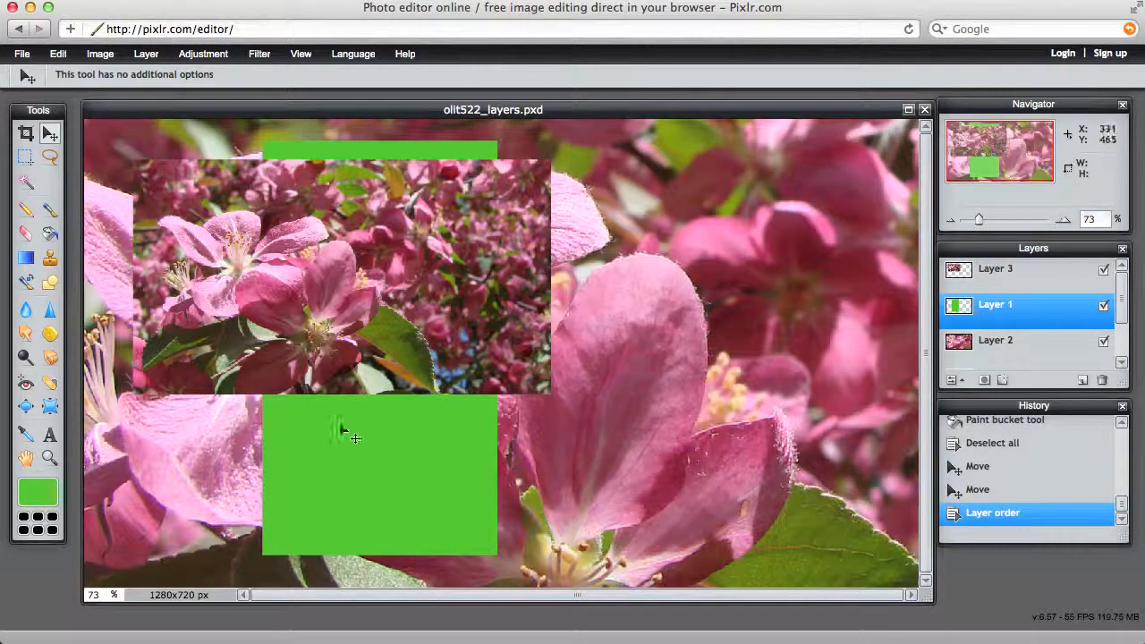
{"action": "left_click_drag", "start_coordinate": [432, 459], "coordinate": [221, 426]}
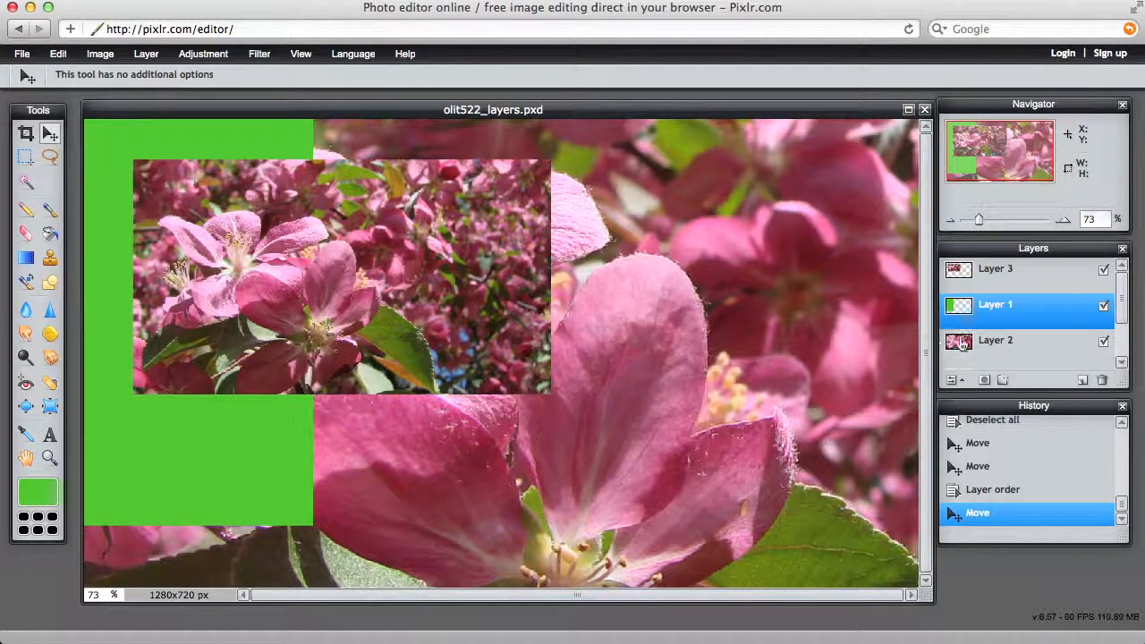
Step: Move Layer 2 to the top of the layer stack so its large blossom photo covers the other layers
{"action": "left_click", "coordinate": [993, 344]}
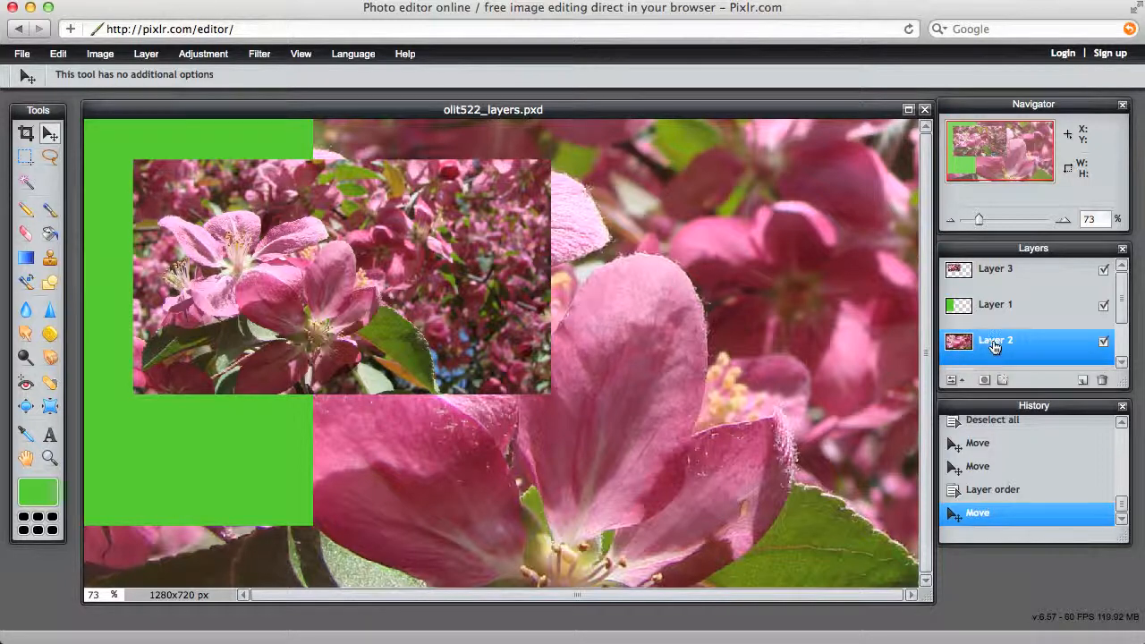
{"action": "left_click_drag", "start_coordinate": [994, 347], "coordinate": [997, 270]}
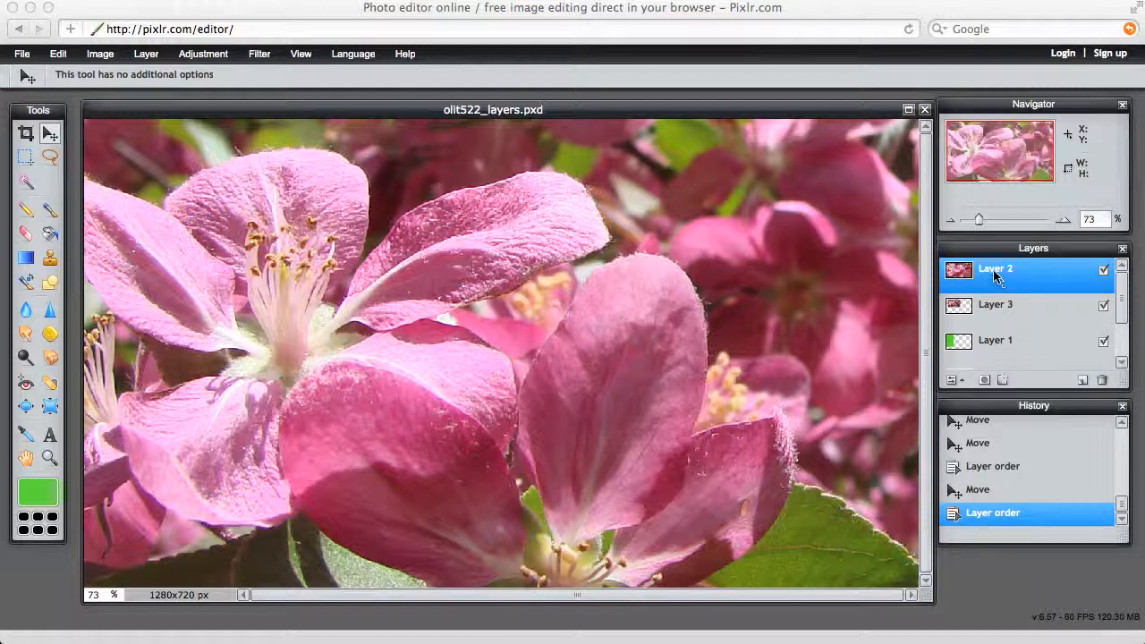
Step: Move Layer 2 beneath both Layer 3 and Layer 1 so the small photo and green rectangle lie over the large blossom photo
{"action": "left_click_drag", "start_coordinate": [990, 277], "coordinate": [991, 351]}
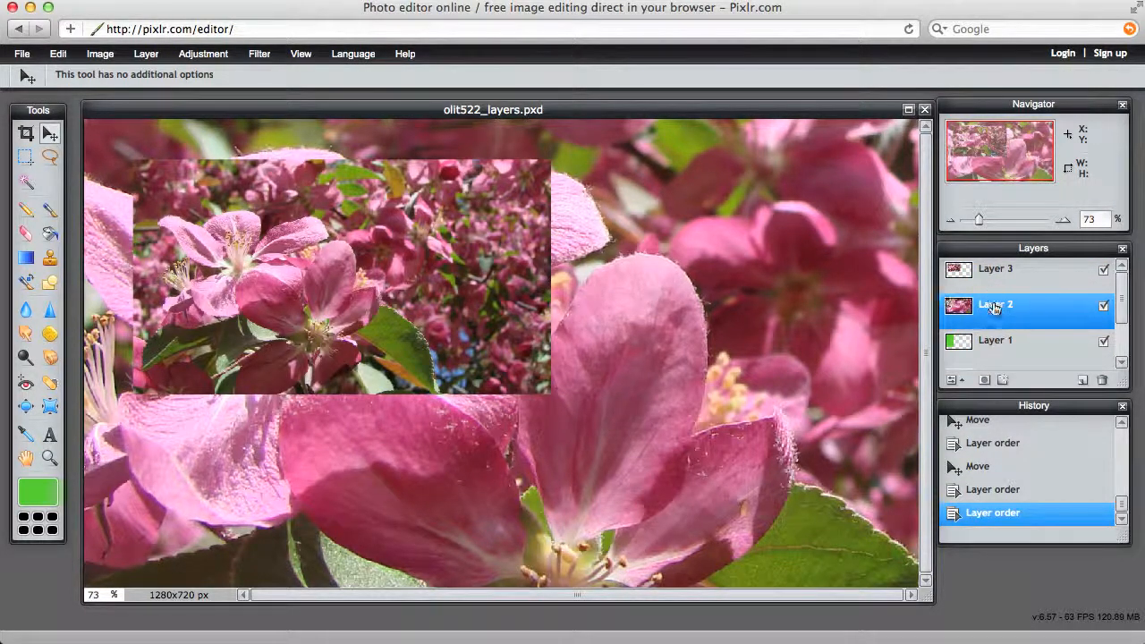
{"action": "left_click_drag", "start_coordinate": [994, 308], "coordinate": [994, 360]}
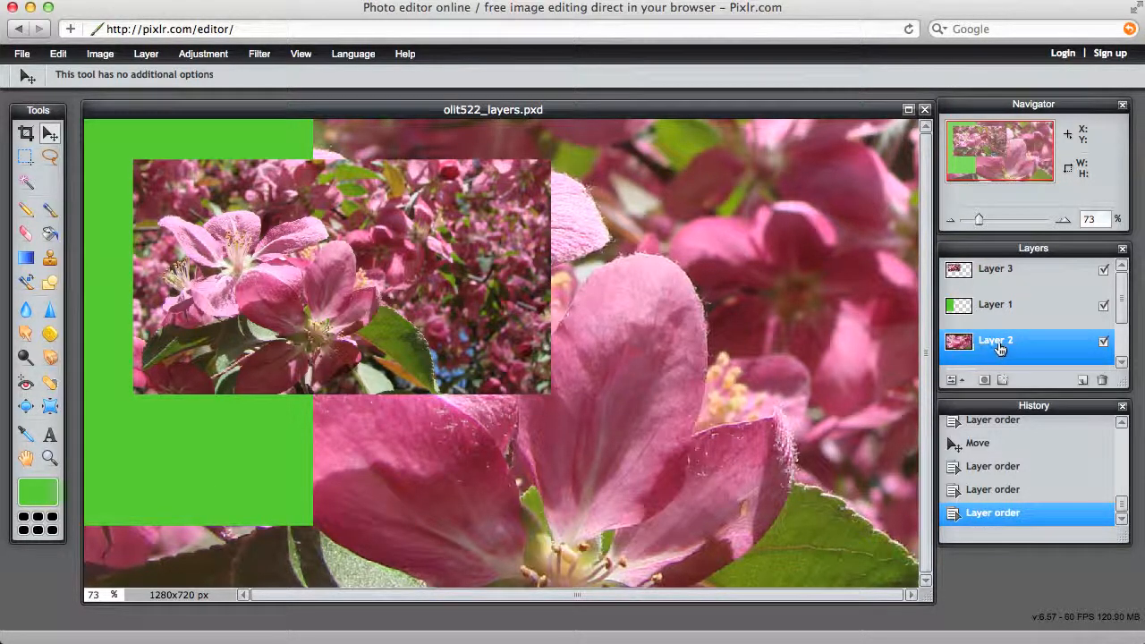
{"action": "mouse_move", "coordinate": [1000, 348]}
{"action": "left_mouse_down"}
{"action": "mouse_move", "coordinate": [1040, 307]}
{"action": "mouse_move", "coordinate": [1006, 338]}
{"action": "left_mouse_up"}
{"action": "left_click_drag", "start_coordinate": [993, 345], "coordinate": [988, 276]}
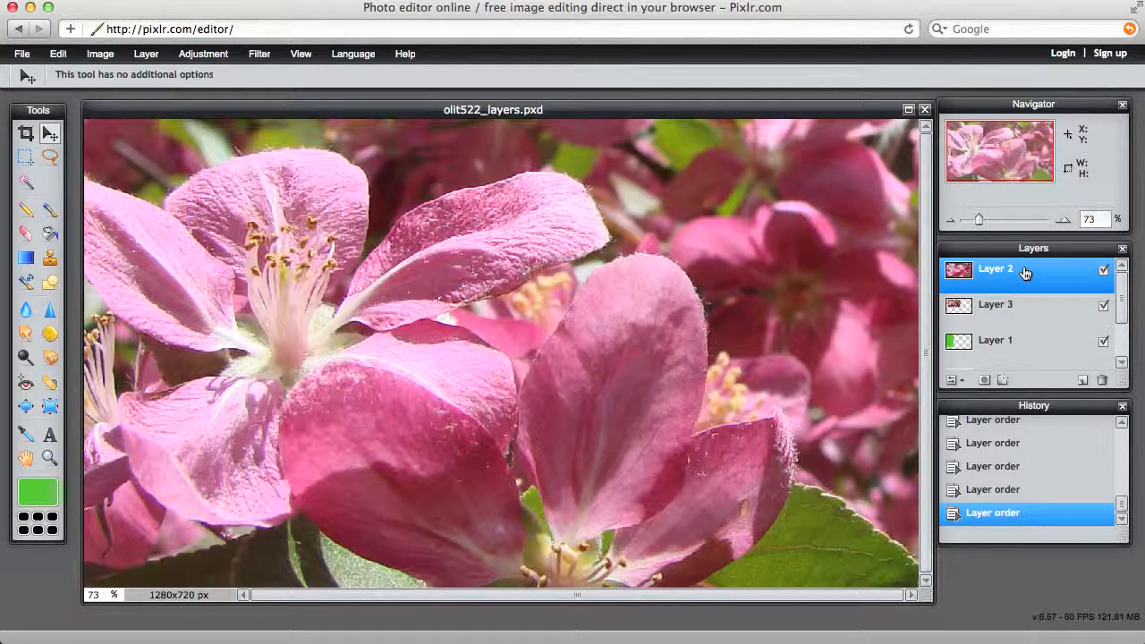
{"action": "left_click_drag", "start_coordinate": [1025, 273], "coordinate": [1020, 359]}
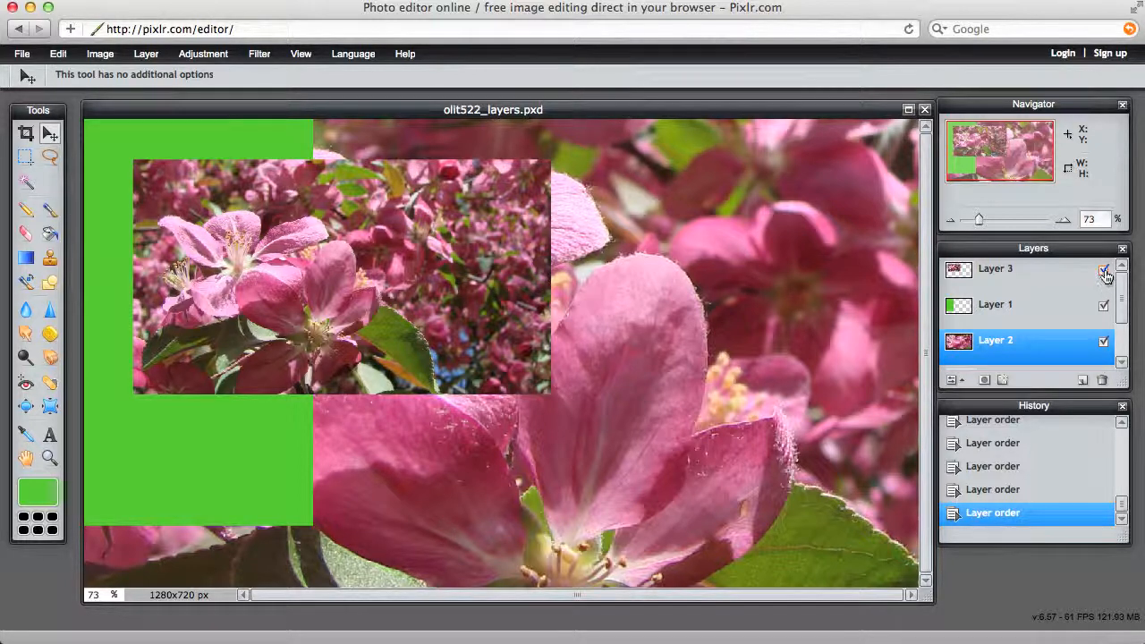
Step: Toggle Layer 3's visibility on and off, ending with it hidden, and hide Layer 1 and Layer 2 as well
{"action": "left_click", "coordinate": [1051, 276]}
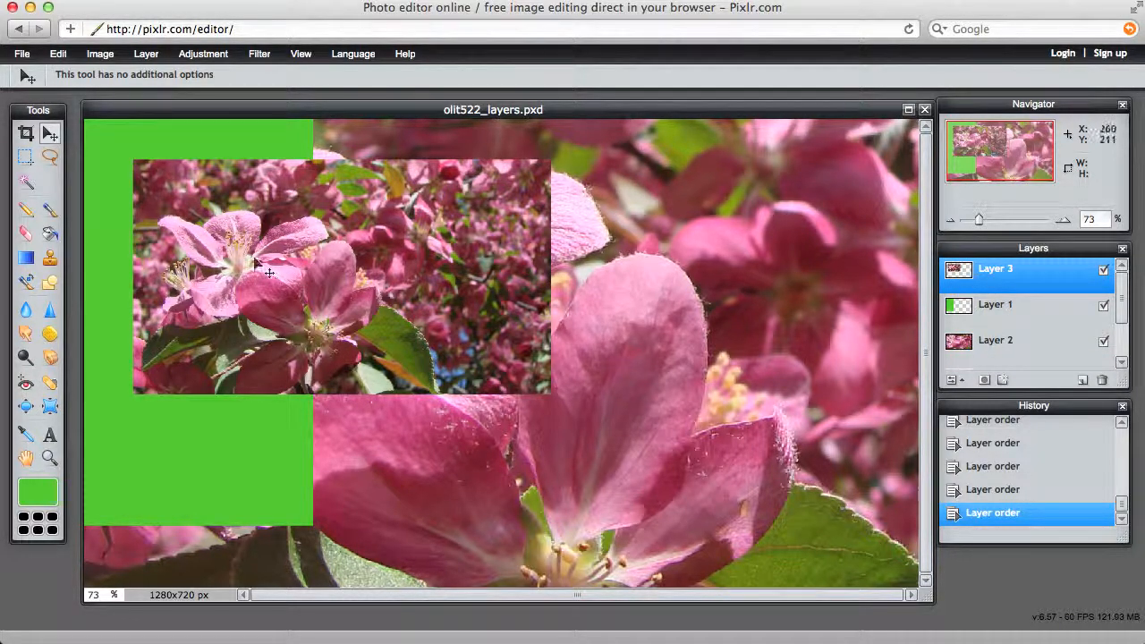
{"action": "left_click", "coordinate": [1105, 271]}
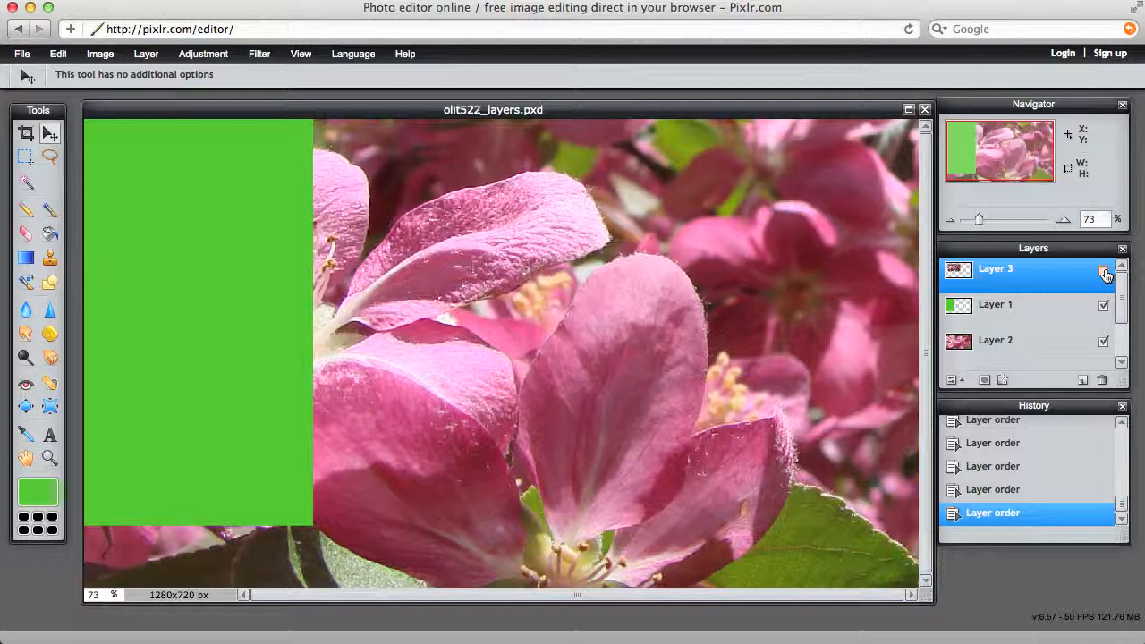
{"action": "left_click", "coordinate": [1105, 271]}
{"action": "left_click", "coordinate": [1105, 271]}
{"action": "left_click", "coordinate": [1104, 271]}
{"action": "left_click", "coordinate": [1105, 271]}
{"action": "left_click", "coordinate": [1102, 306]}
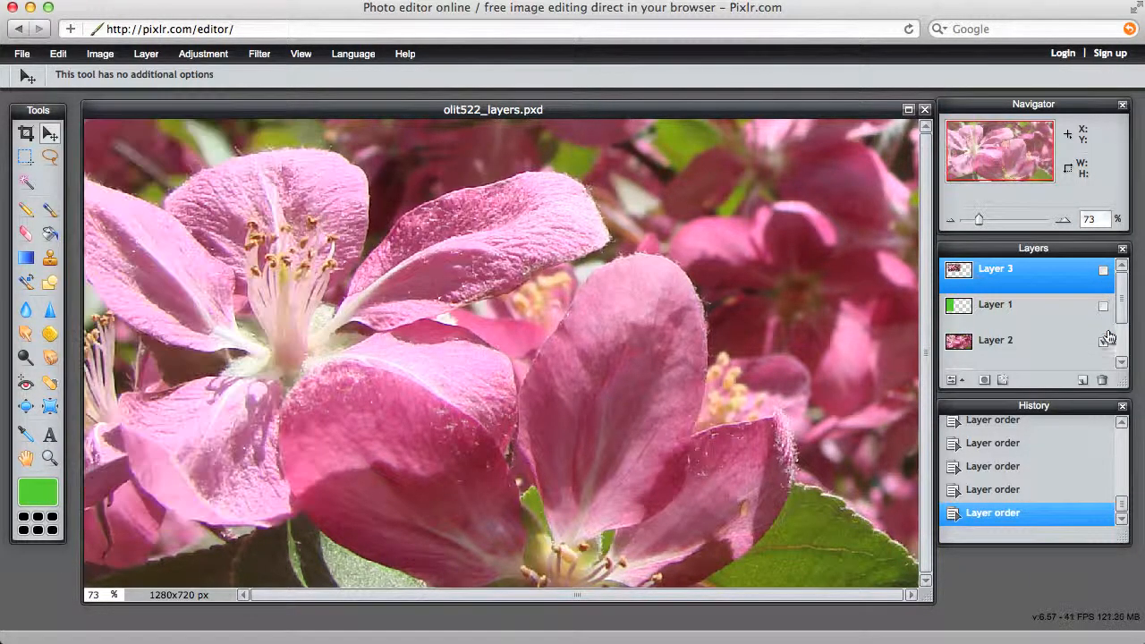
{"action": "left_click", "coordinate": [1103, 342]}
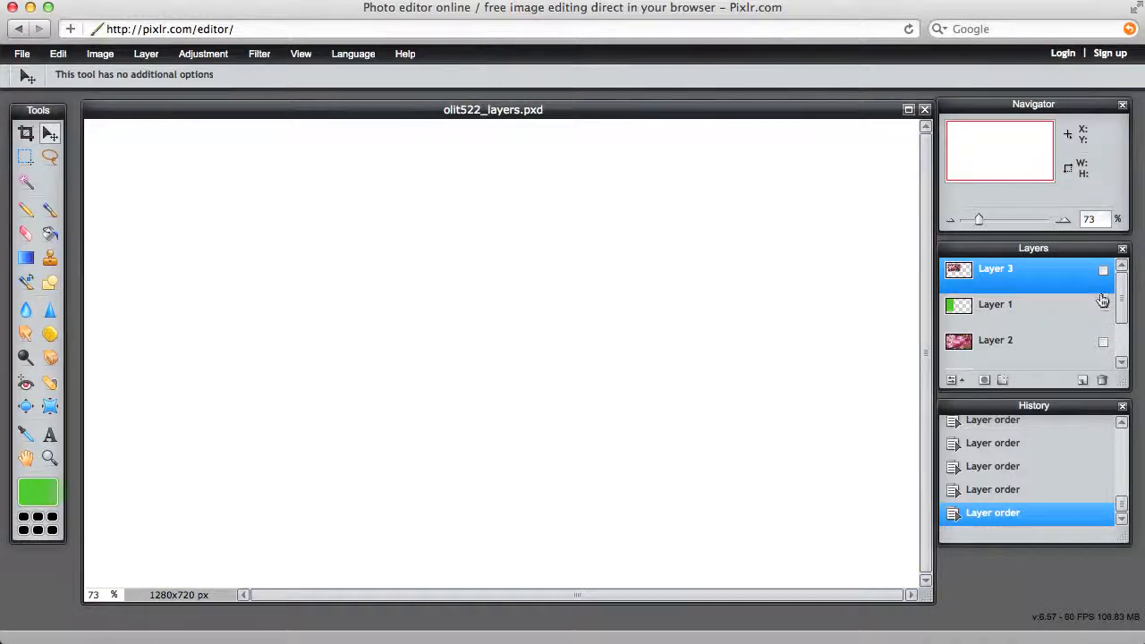
Step: Make Layers 1, 3 and 2 visible again, and shift Layer 3's small blossom photo slightly down and to the right
{"action": "left_click", "coordinate": [1104, 307]}
{"action": "left_click", "coordinate": [1104, 271]}
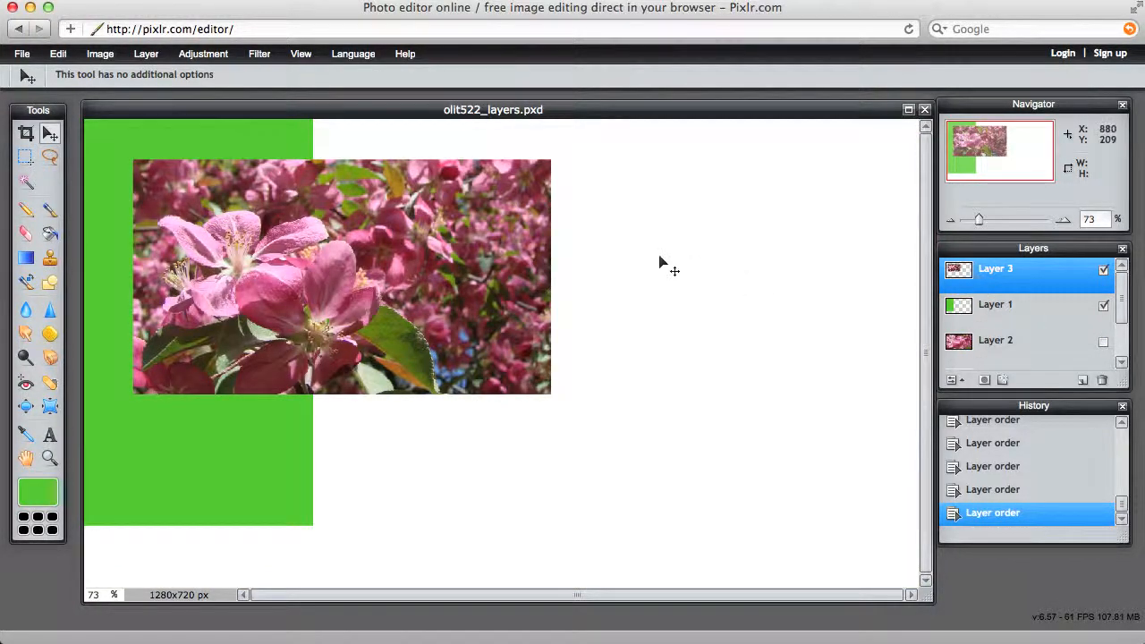
{"action": "left_click_drag", "start_coordinate": [490, 280], "coordinate": [529, 296]}
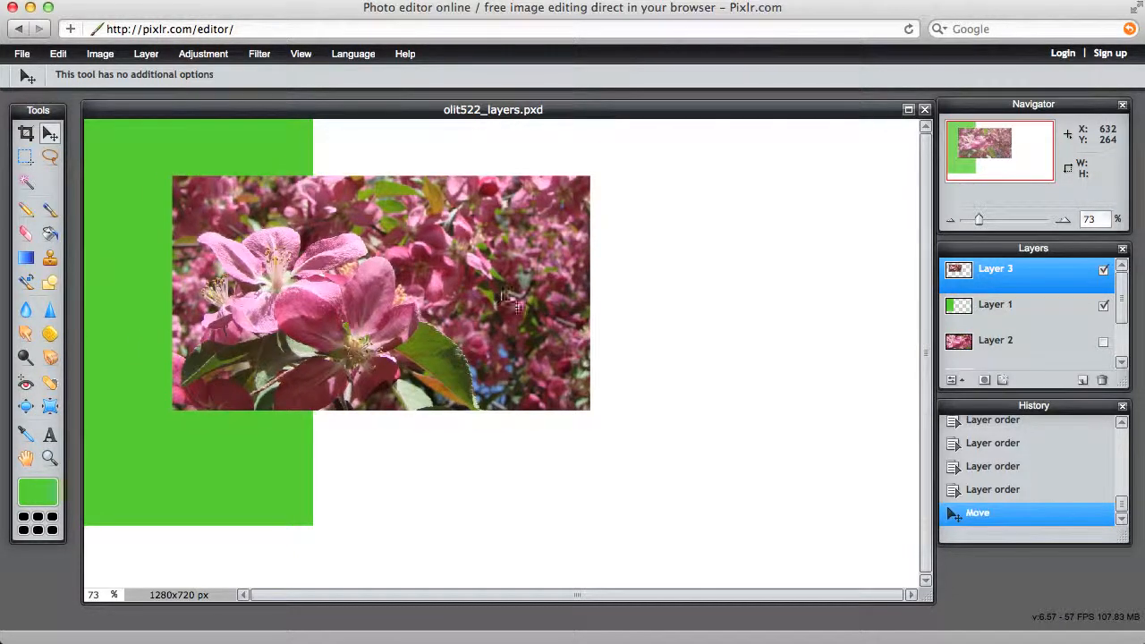
{"action": "left_click", "coordinate": [1023, 349]}
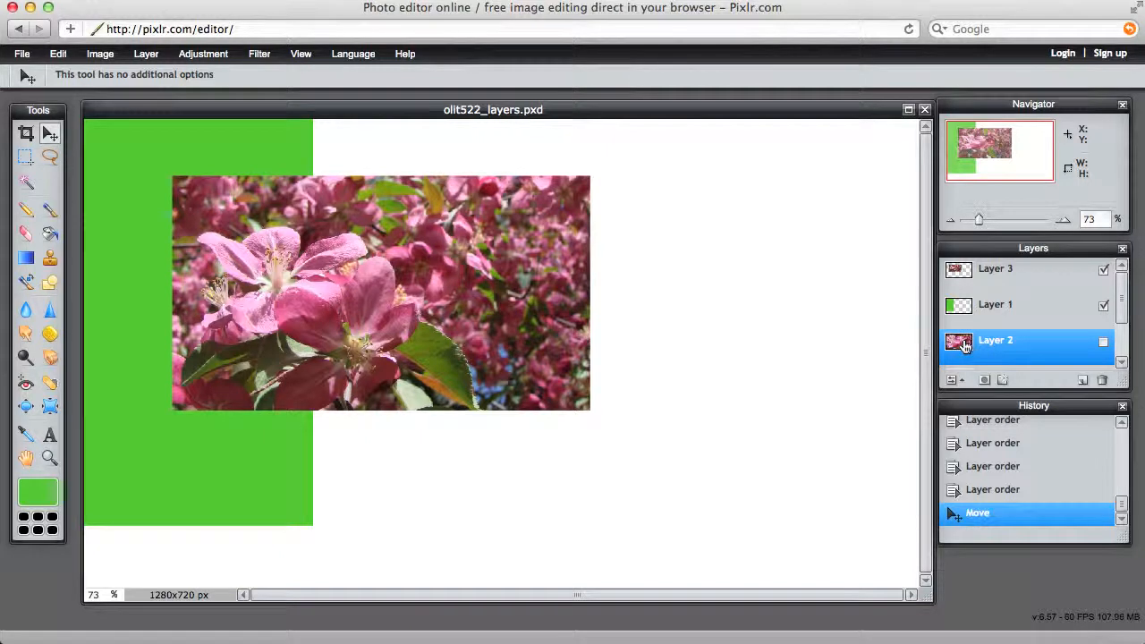
{"action": "left_click", "coordinate": [1103, 345]}
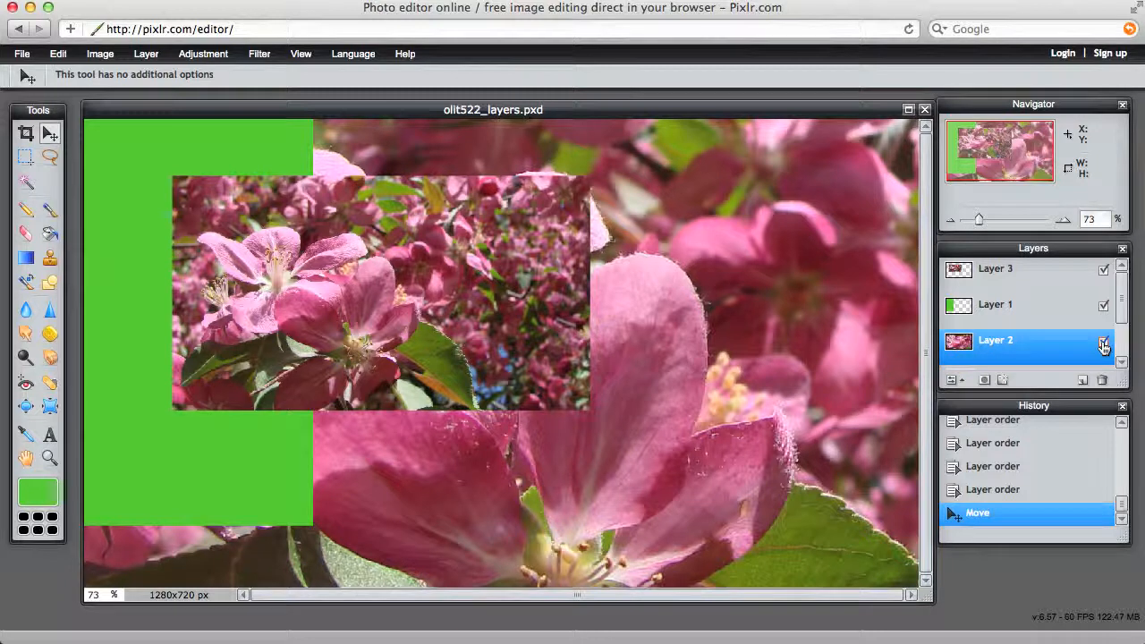
Step: Rename Layer 3, which holds the small blossom photo, as "small pic"
{"action": "left_click", "coordinate": [1001, 276]}
{"action": "double_click", "coordinate": [1003, 274]}
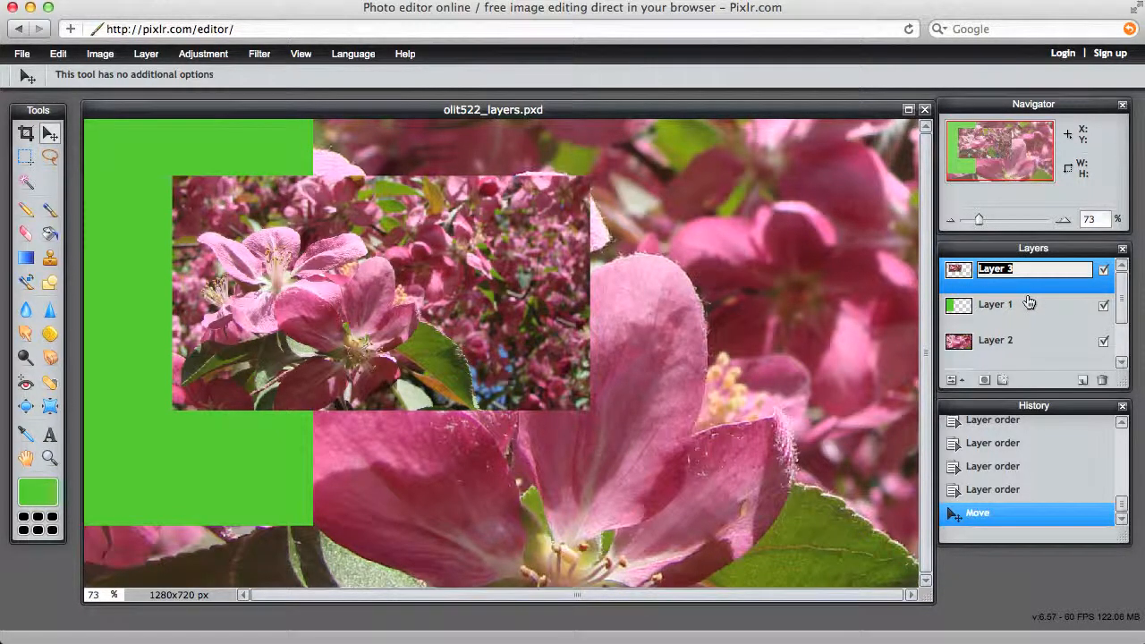
{"action": "type", "text": "small pic"}
Step: Rename Layer 1 as "green rec" and place it between the small pic layer and Layer 2 in the stack
{"action": "left_click_drag", "start_coordinate": [1011, 313], "coordinate": [1000, 345]}
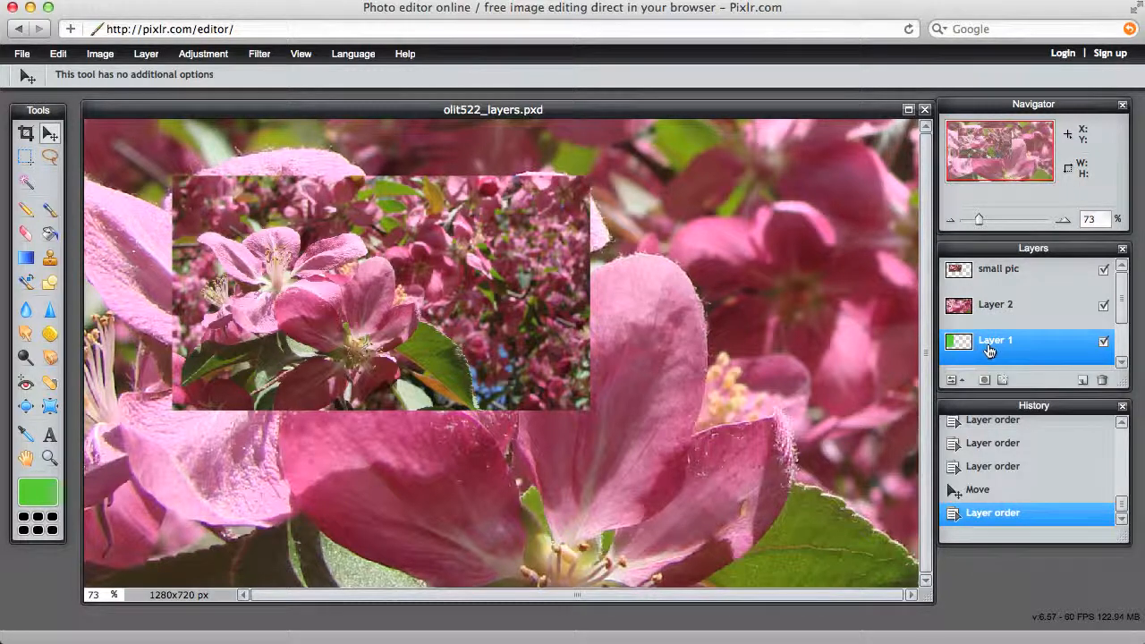
{"action": "double_click", "coordinate": [994, 344]}
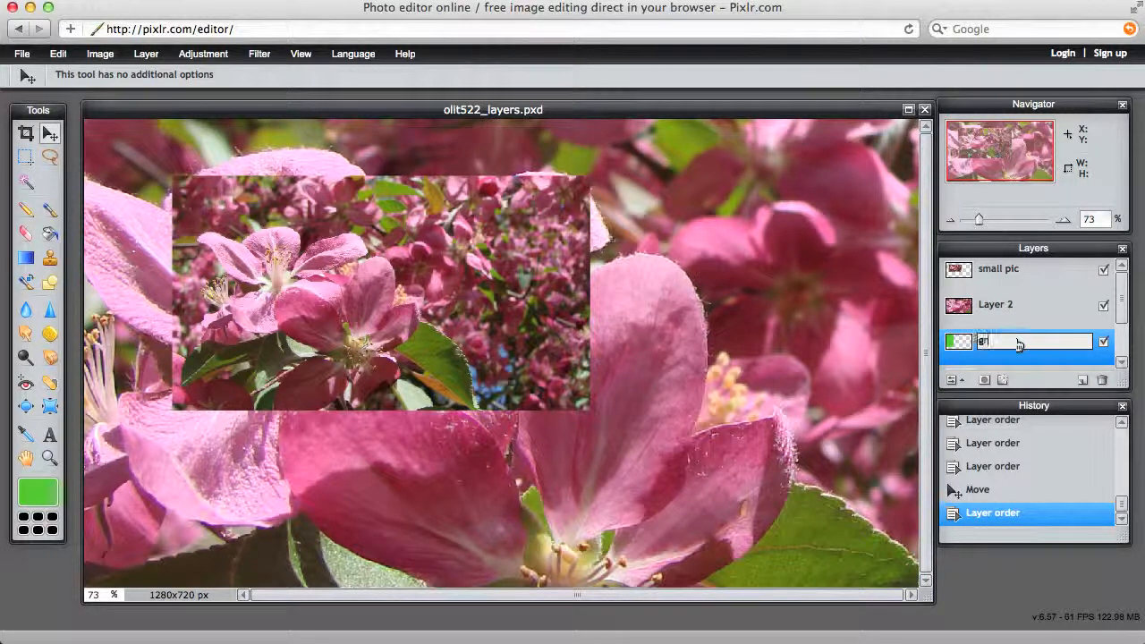
{"action": "type", "text": "green rec"}
{"action": "left_click", "coordinate": [1015, 307]}
{"action": "left_click", "coordinate": [1016, 345]}
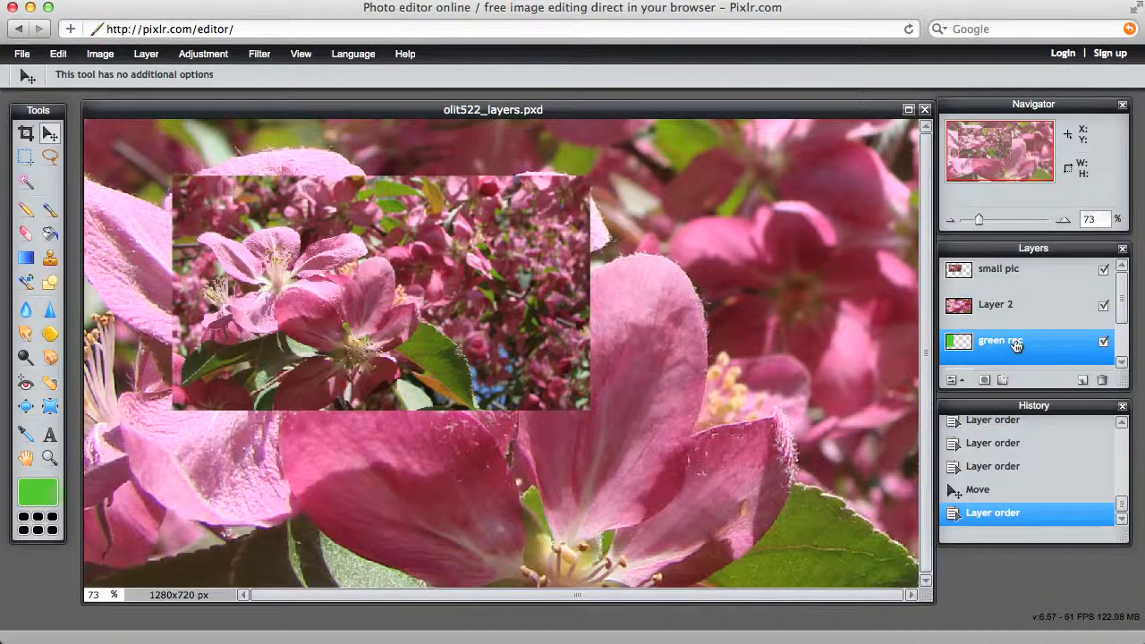
{"action": "left_click_drag", "start_coordinate": [1016, 345], "coordinate": [1011, 306]}
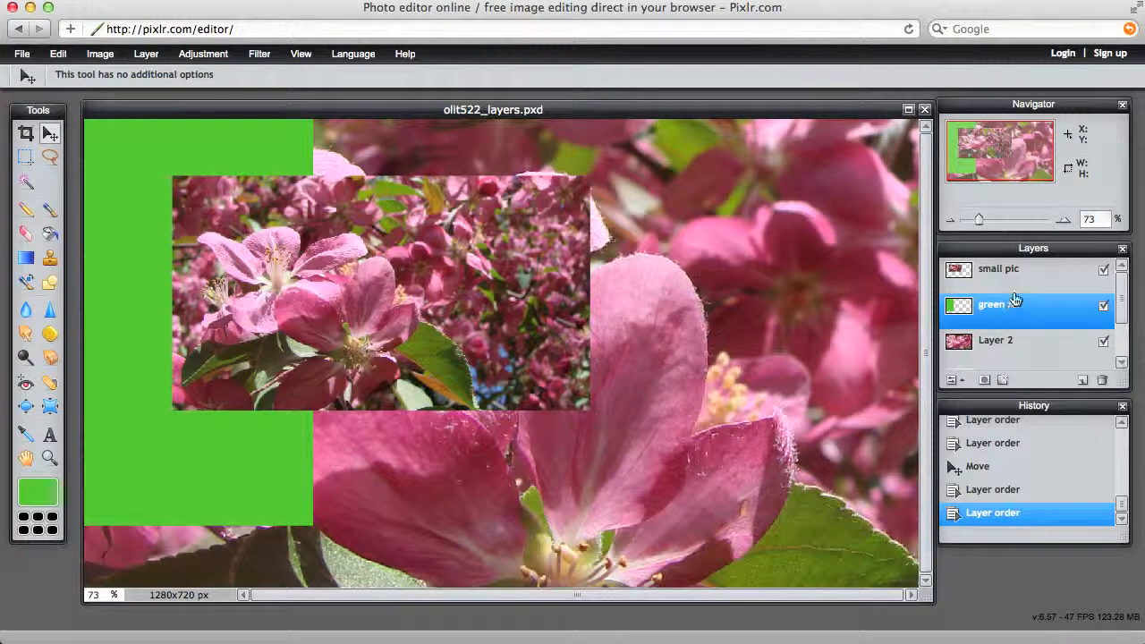
Step: Rename Layer 2, which holds the large blossom photo, as "large pic"
{"action": "left_click", "coordinate": [990, 346]}
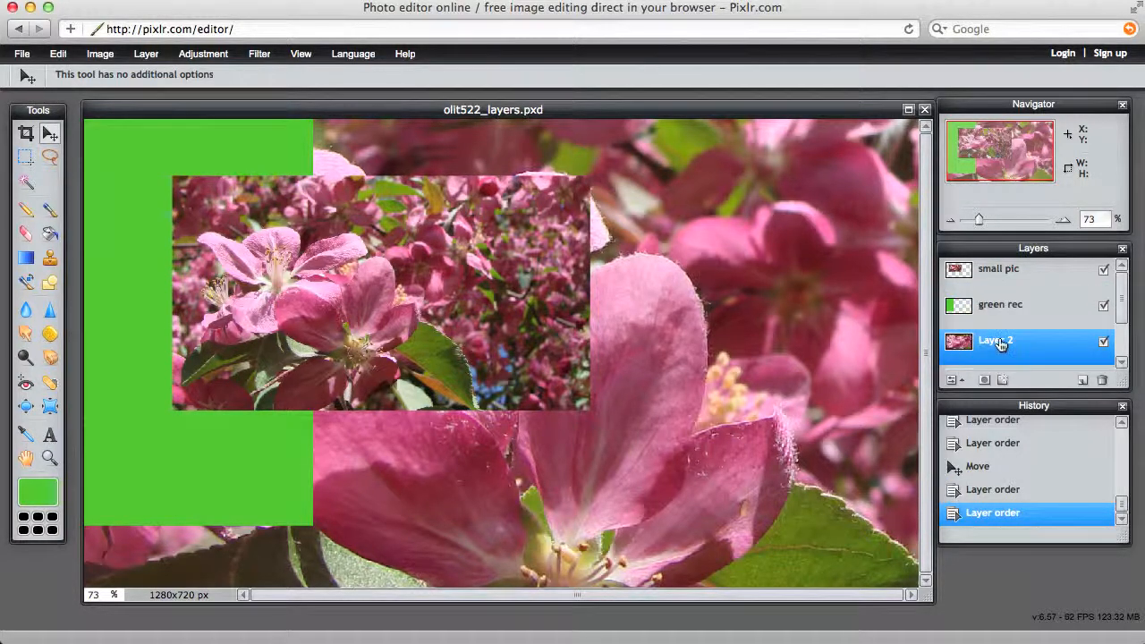
{"action": "double_click", "coordinate": [1007, 348]}
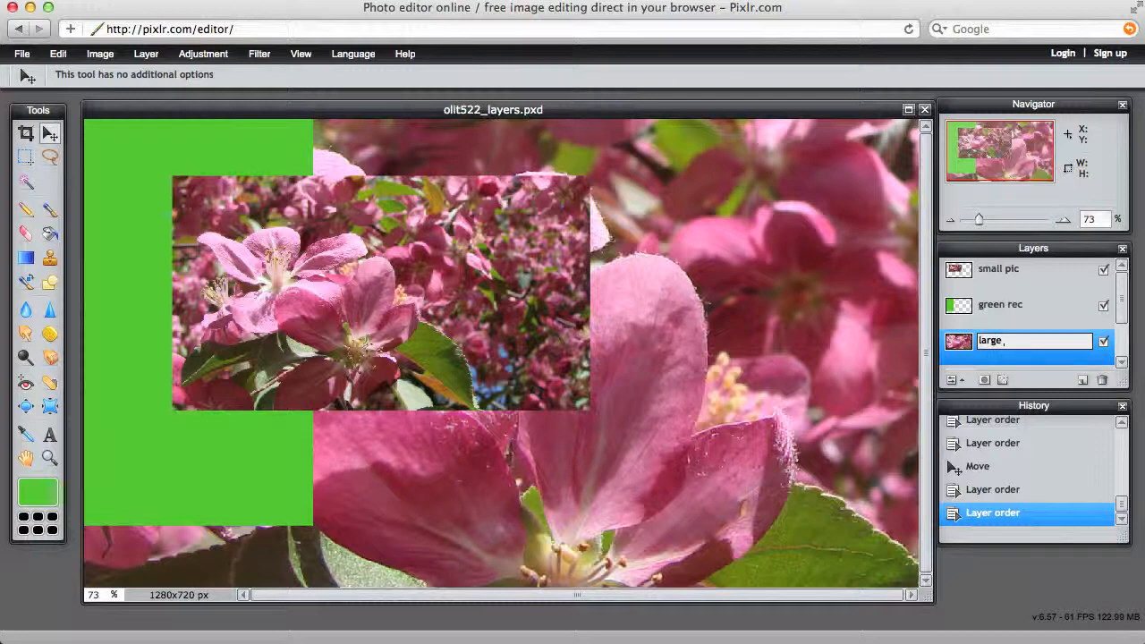
{"action": "type", "text": "pic"}
{"action": "left_click", "coordinate": [1045, 315]}
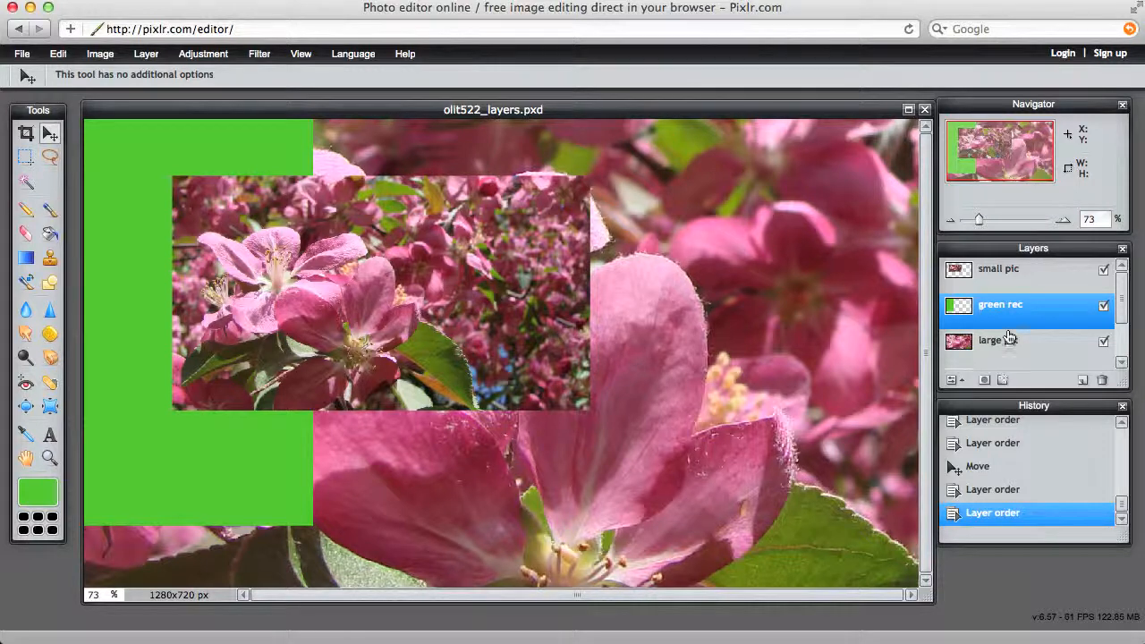
Step: Set the green rec layer's opacity to 75 and move its rectangle just right of the canvas centre, partly behind the small blossom photo
{"action": "left_click", "coordinate": [962, 270]}
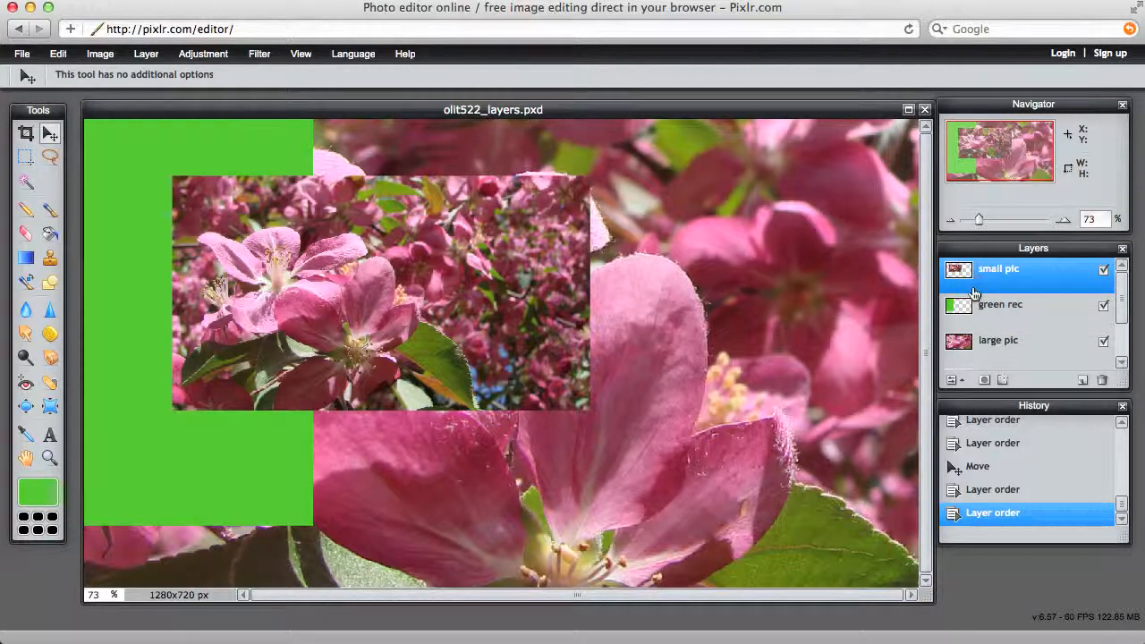
{"action": "left_click", "coordinate": [1011, 321]}
{"action": "left_click", "coordinate": [1008, 347]}
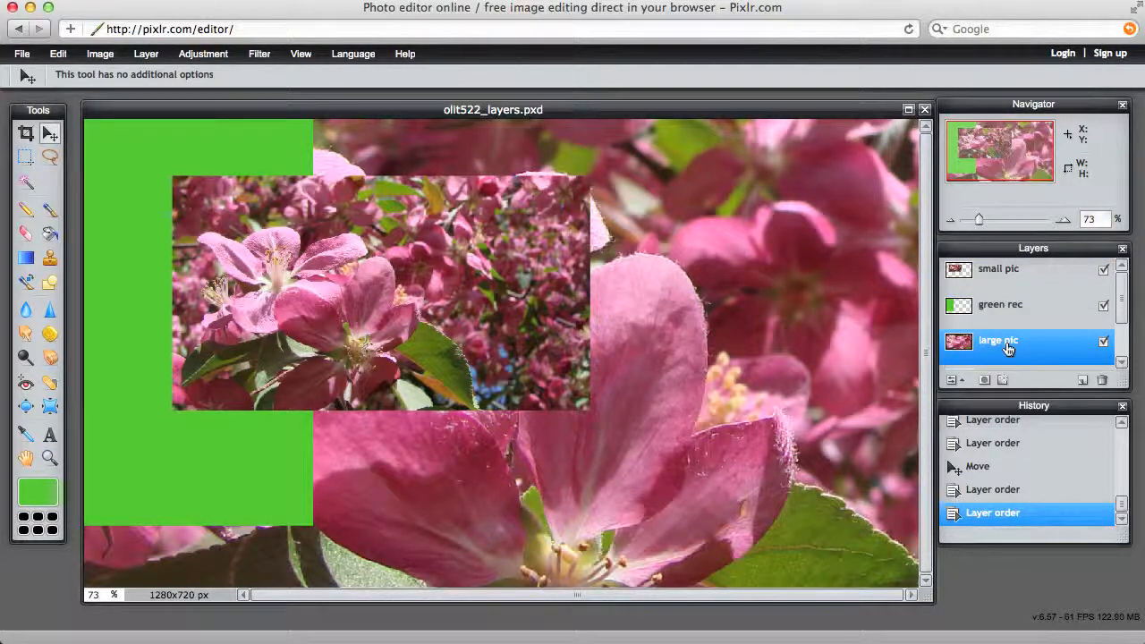
{"action": "left_click", "coordinate": [966, 308]}
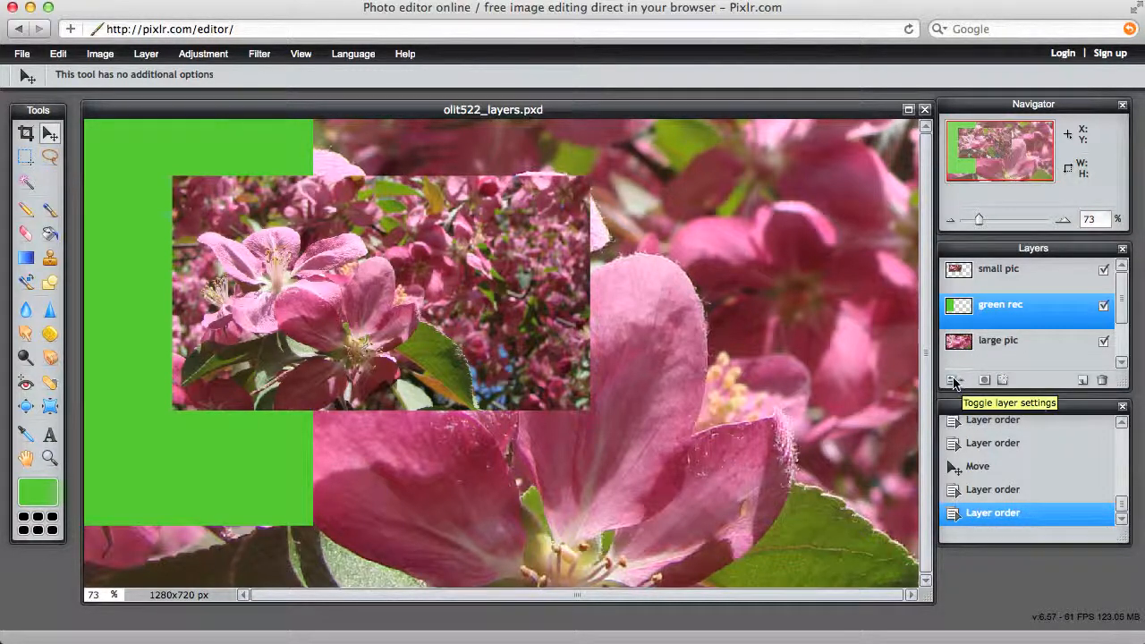
{"action": "left_click", "coordinate": [956, 379]}
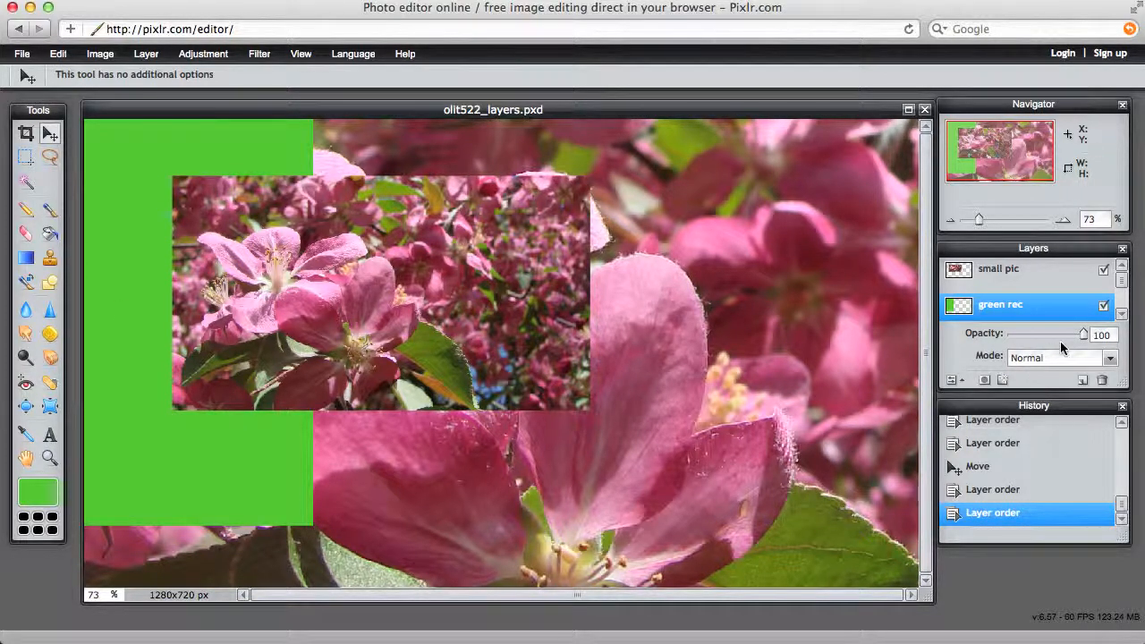
{"action": "left_click_drag", "start_coordinate": [1080, 334], "coordinate": [1046, 334]}
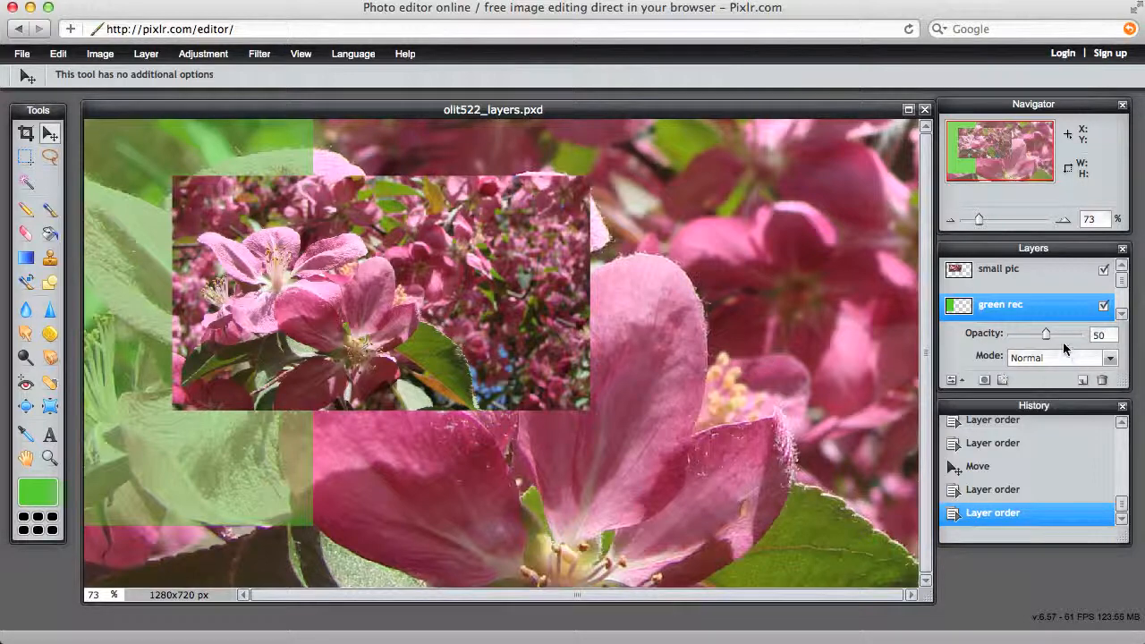
{"action": "left_click_drag", "start_coordinate": [1053, 330], "coordinate": [1063, 333]}
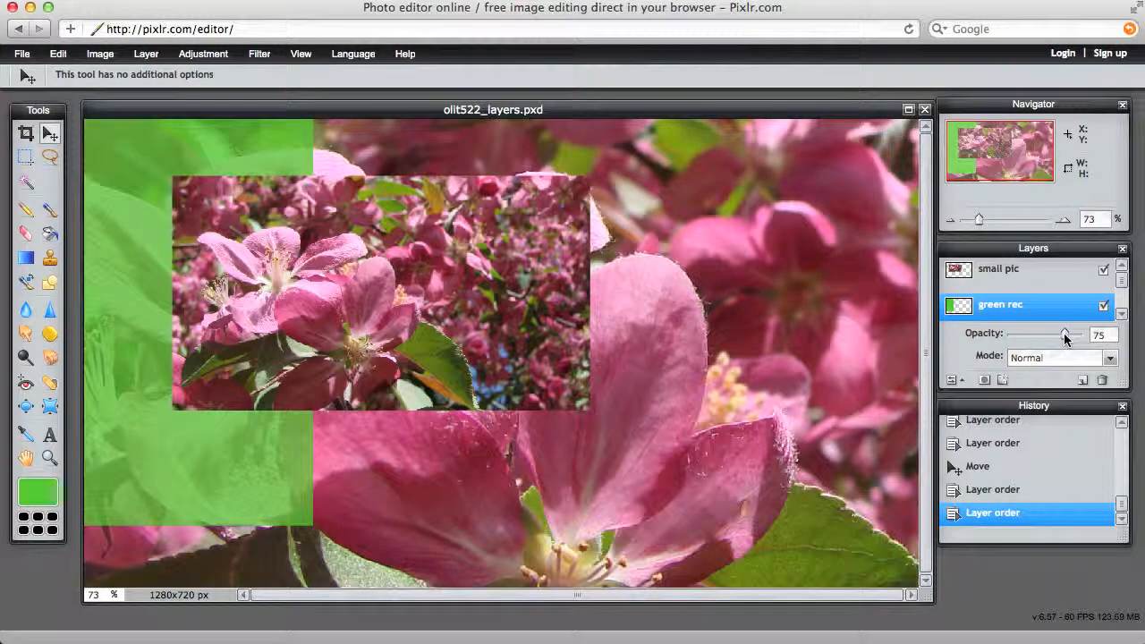
{"action": "left_click", "coordinate": [954, 381]}
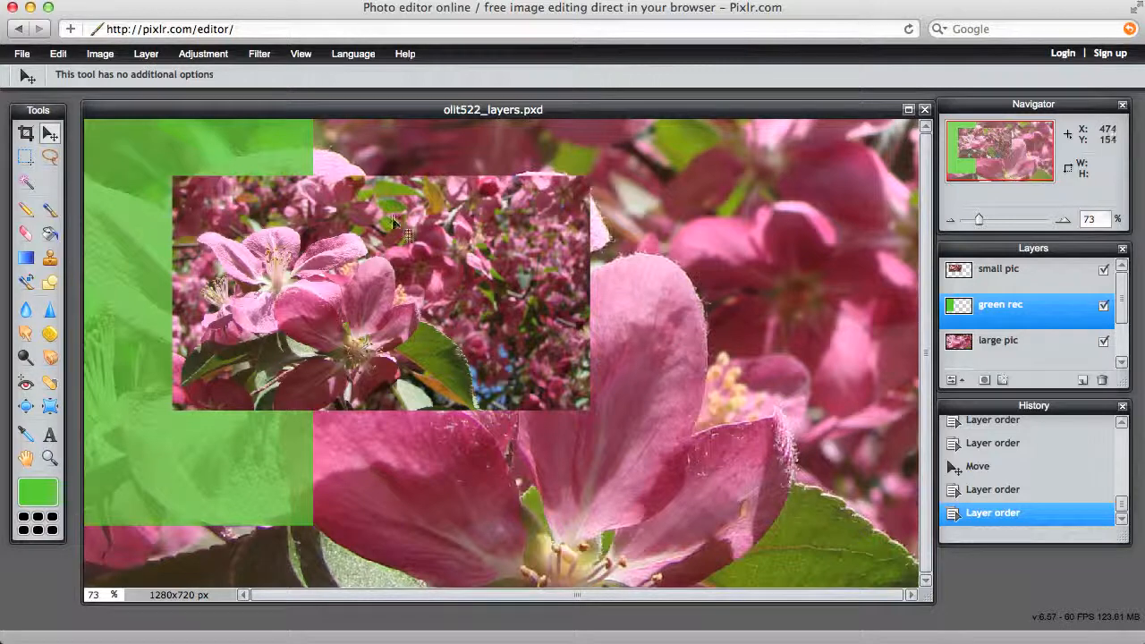
{"action": "left_click_drag", "start_coordinate": [408, 227], "coordinate": [804, 257]}
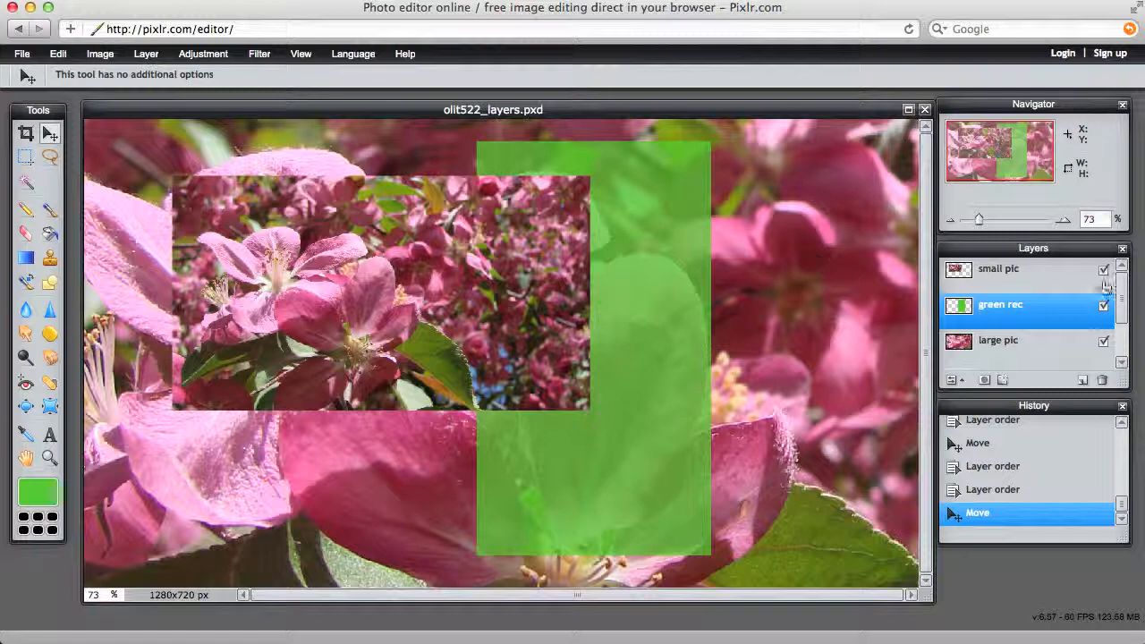
Step: Try the small pic layer beneath green rec, and return green rec to its place beneath small pic
{"action": "left_click", "coordinate": [1032, 274]}
{"action": "left_click", "coordinate": [1035, 309]}
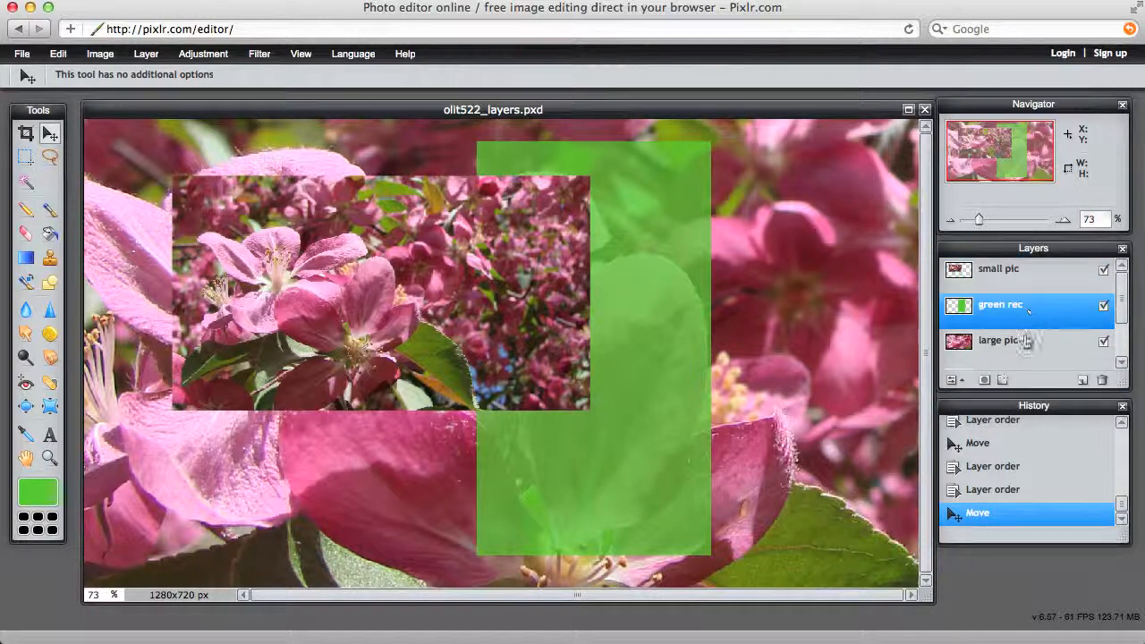
{"action": "left_click", "coordinate": [1026, 342]}
{"action": "left_click", "coordinate": [1022, 281]}
{"action": "left_click_drag", "start_coordinate": [1022, 281], "coordinate": [1015, 310]}
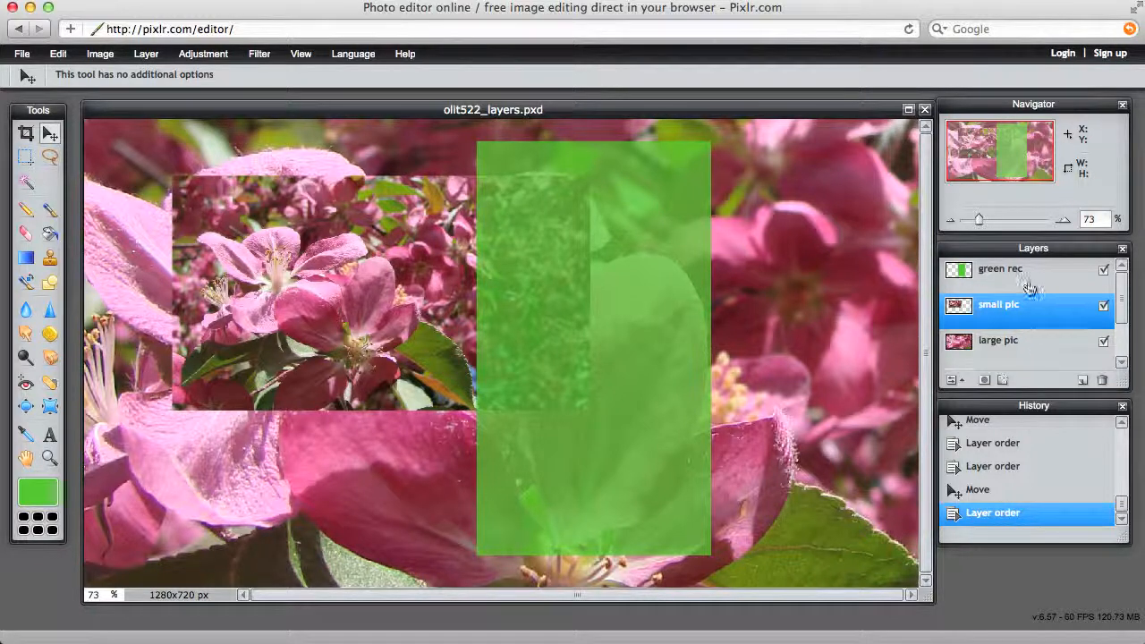
{"action": "left_click_drag", "start_coordinate": [1012, 273], "coordinate": [1019, 330]}
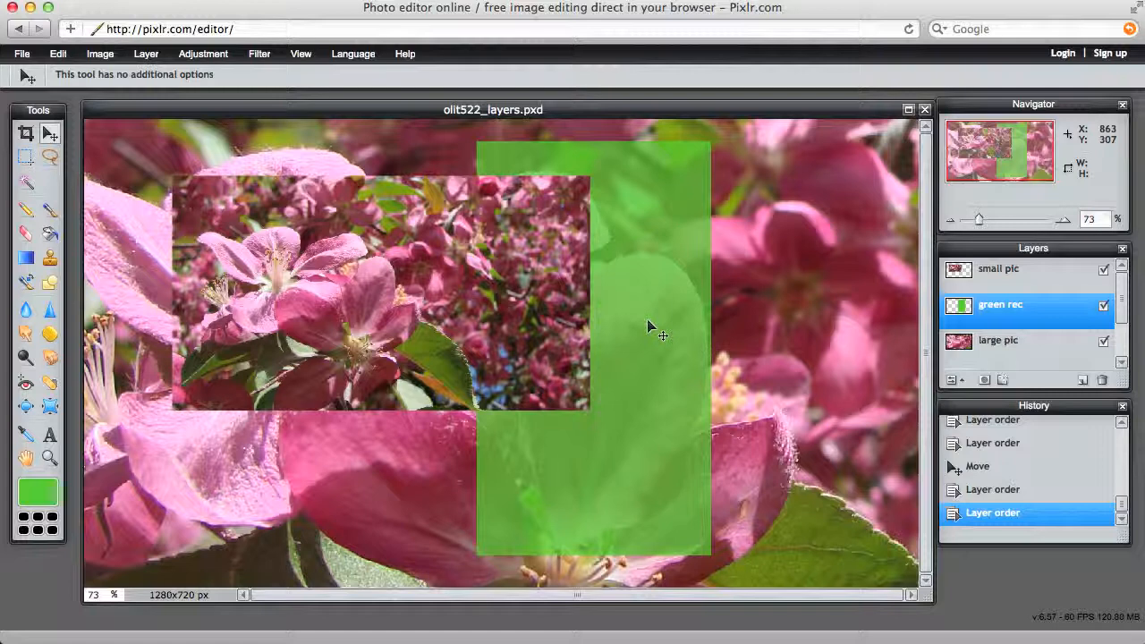
Step: Save the image to the Desktop as olit522_layers in PXD (Layered Pixlr image) format, replacing the existing file
{"action": "left_click", "coordinate": [22, 54]}
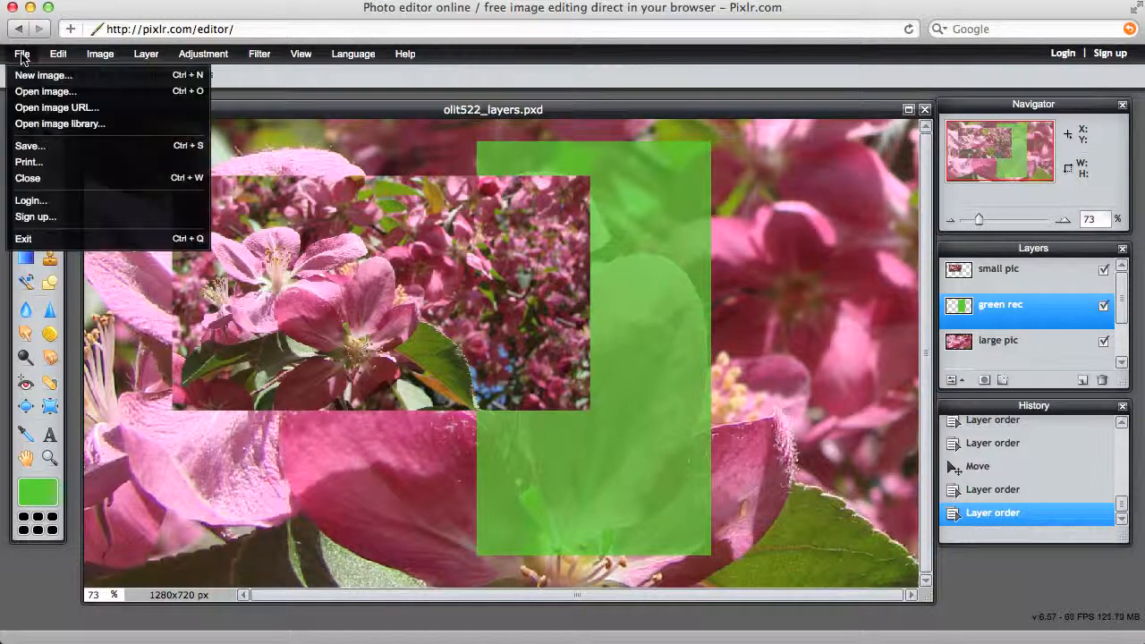
{"action": "left_click", "coordinate": [41, 145]}
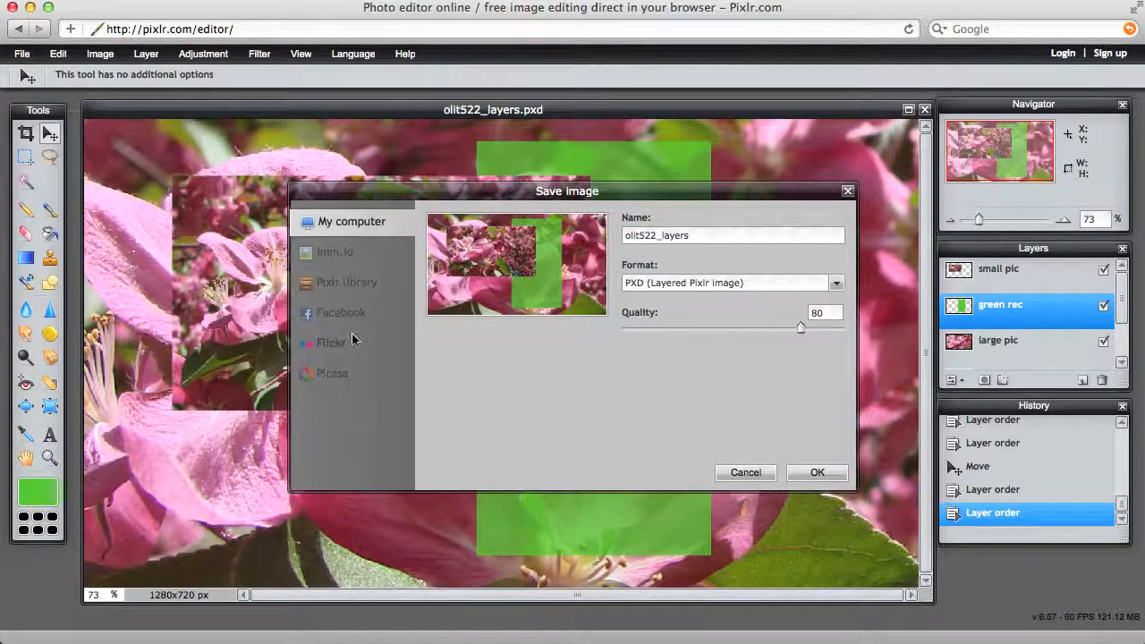
{"action": "left_click", "coordinate": [817, 472]}
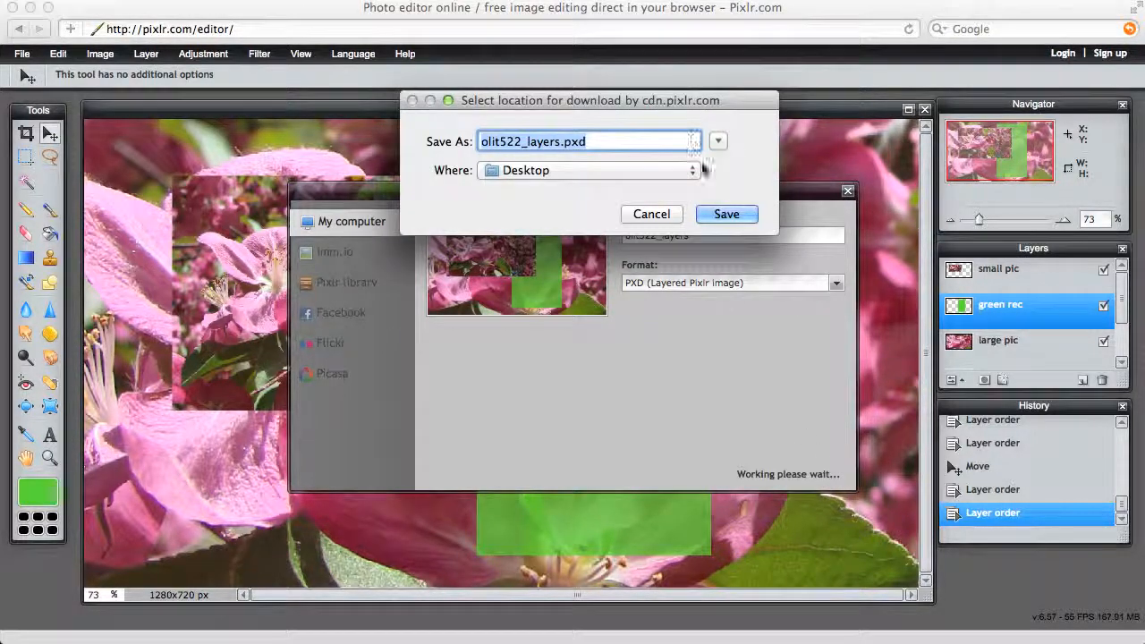
{"action": "left_click", "coordinate": [725, 215]}
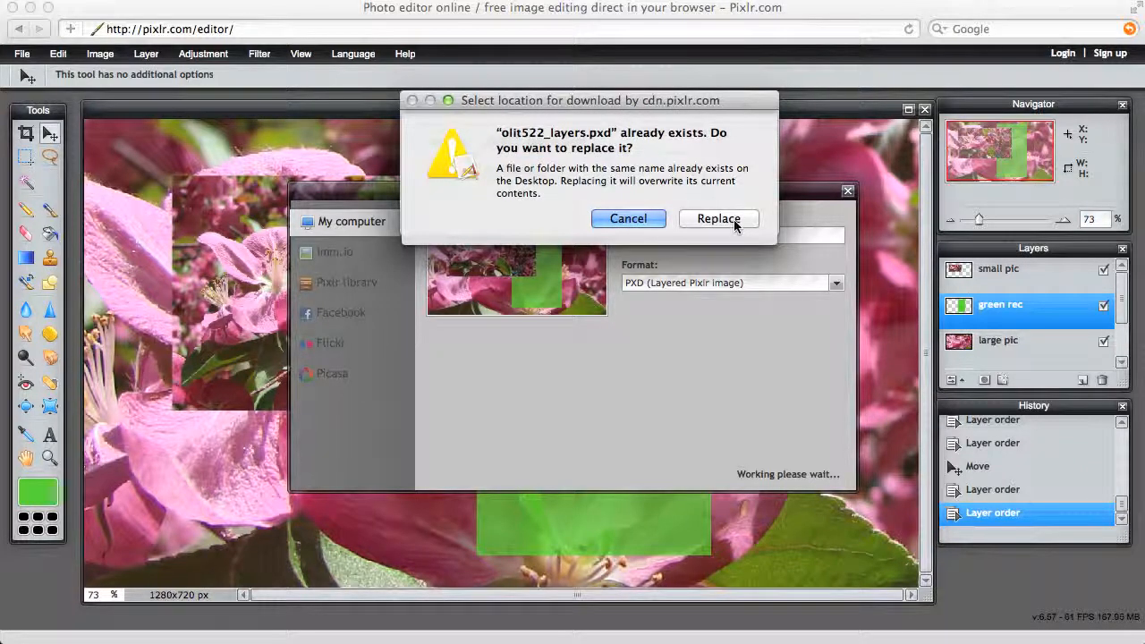
{"action": "left_click", "coordinate": [733, 219]}
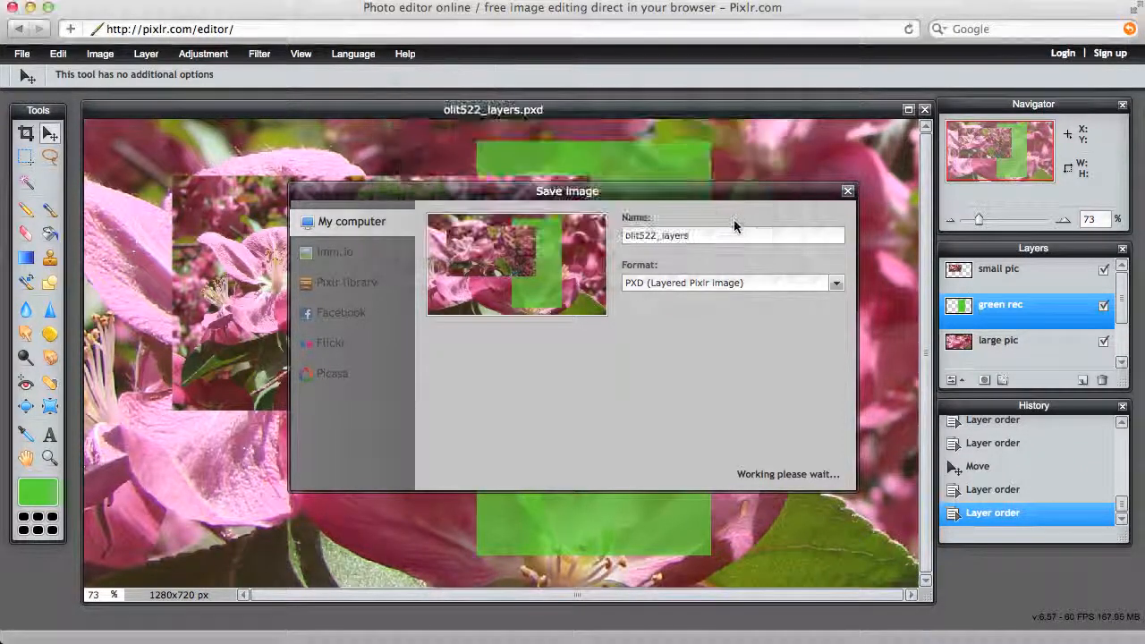